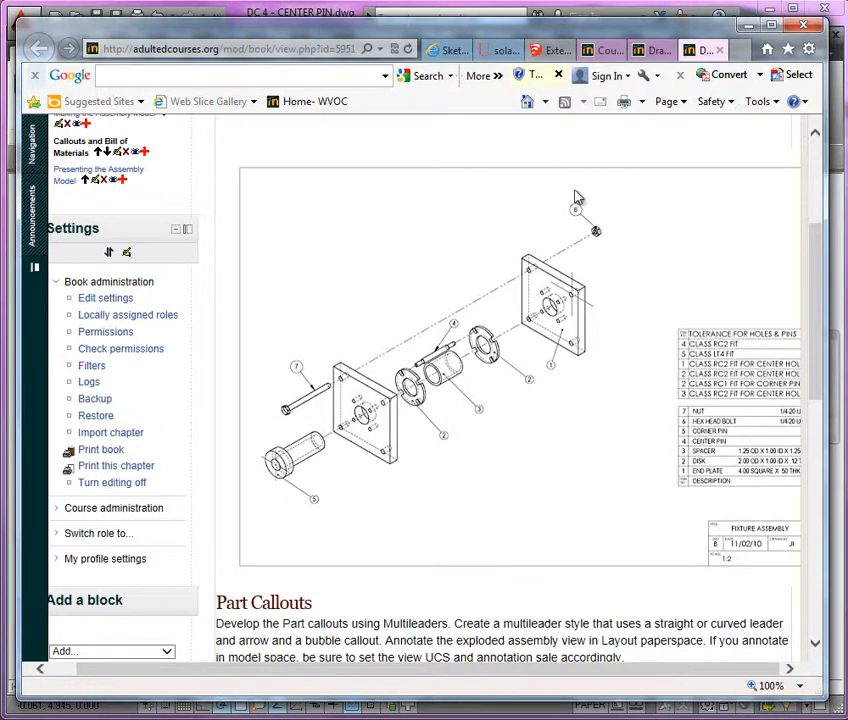
Step: Switch from the browser to the DC 4 - CENTER PIN drawing in AutoCAD and show its model space
click(748, 26)
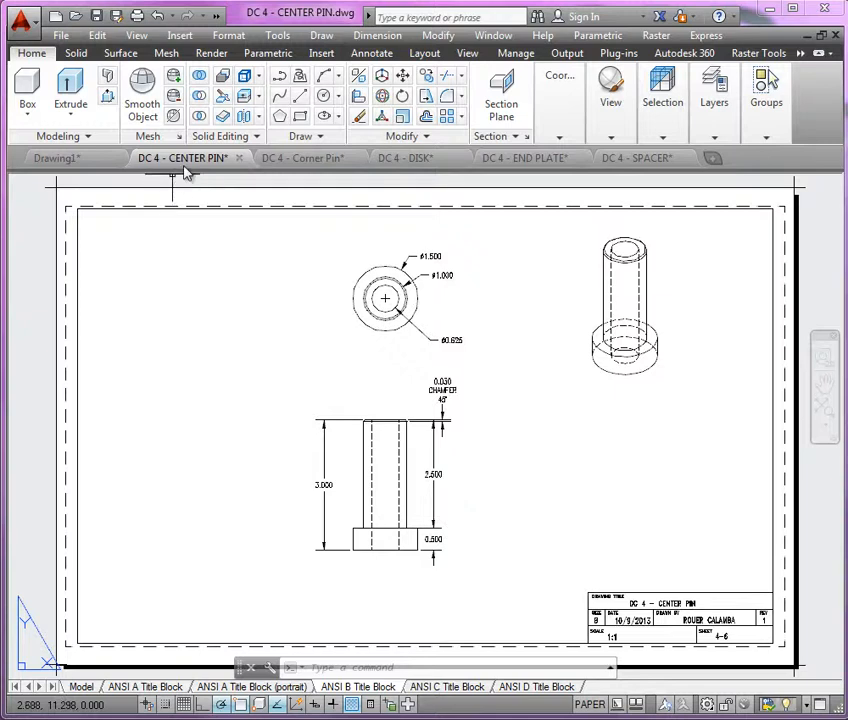
mouse_move(184, 168)
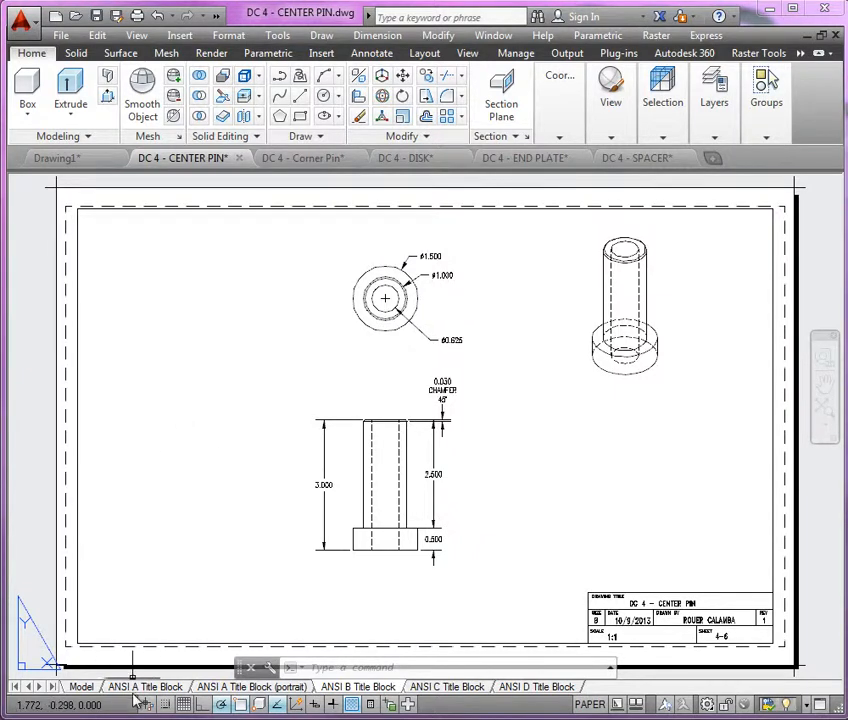
click(82, 687)
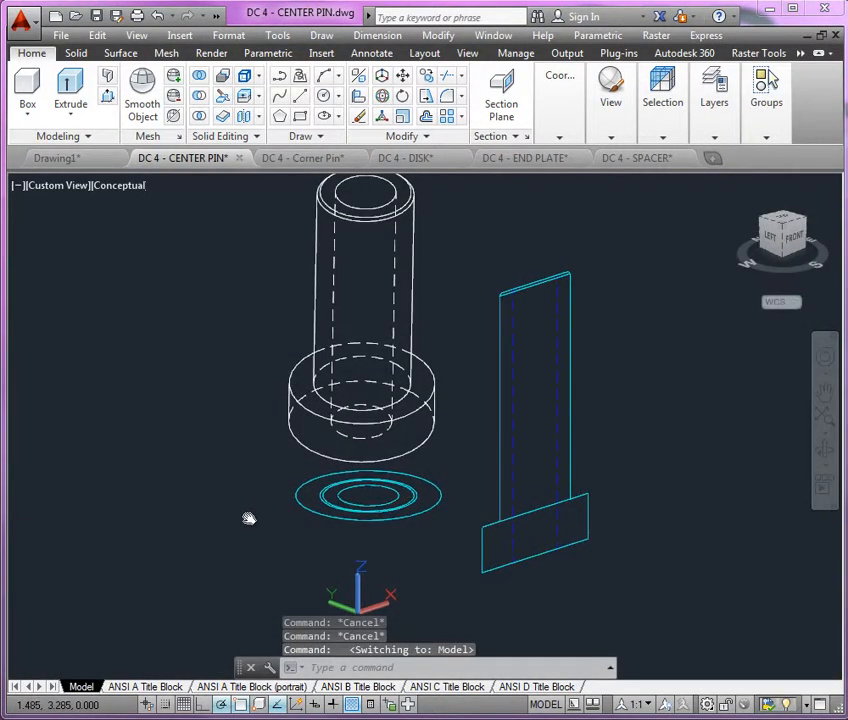
scroll(216, 455, down, 2)
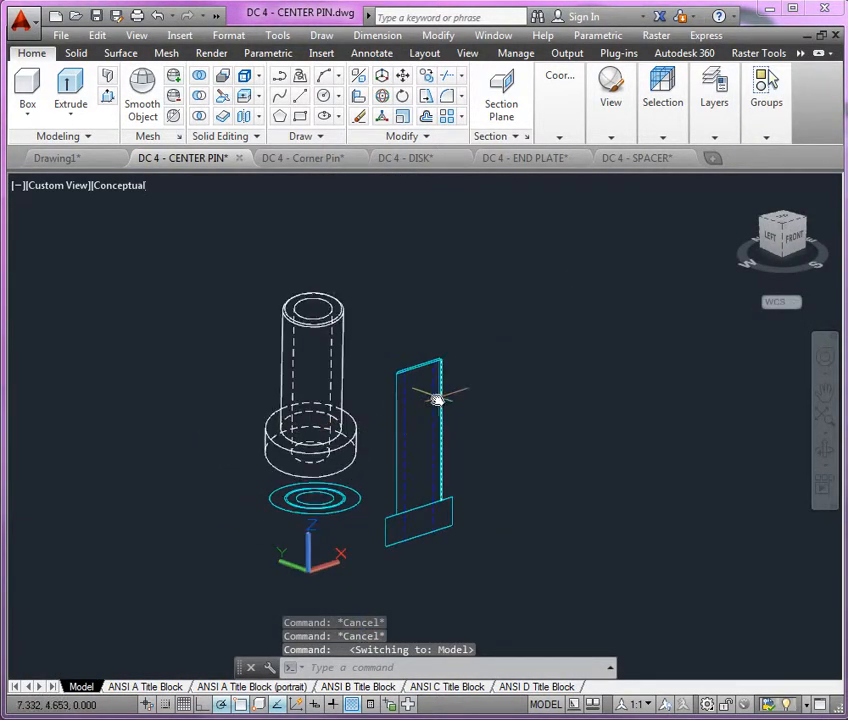
middle_drag(212, 396, 247, 389)
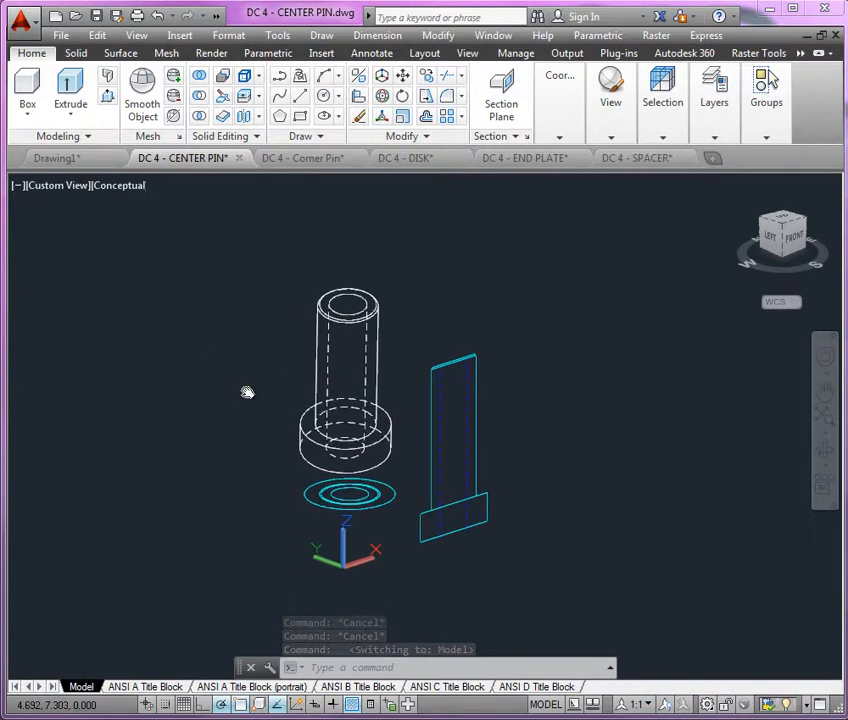
Step: Examine the properties of the white wireframe pin projection to see its object type and layer
click(378, 356)
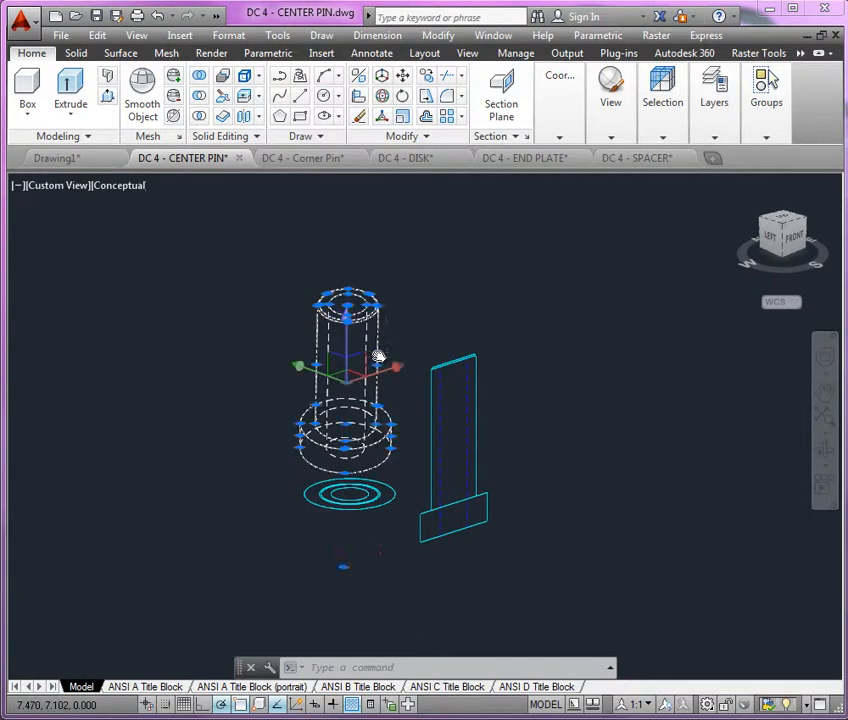
right_click(489, 213)
click(541, 683)
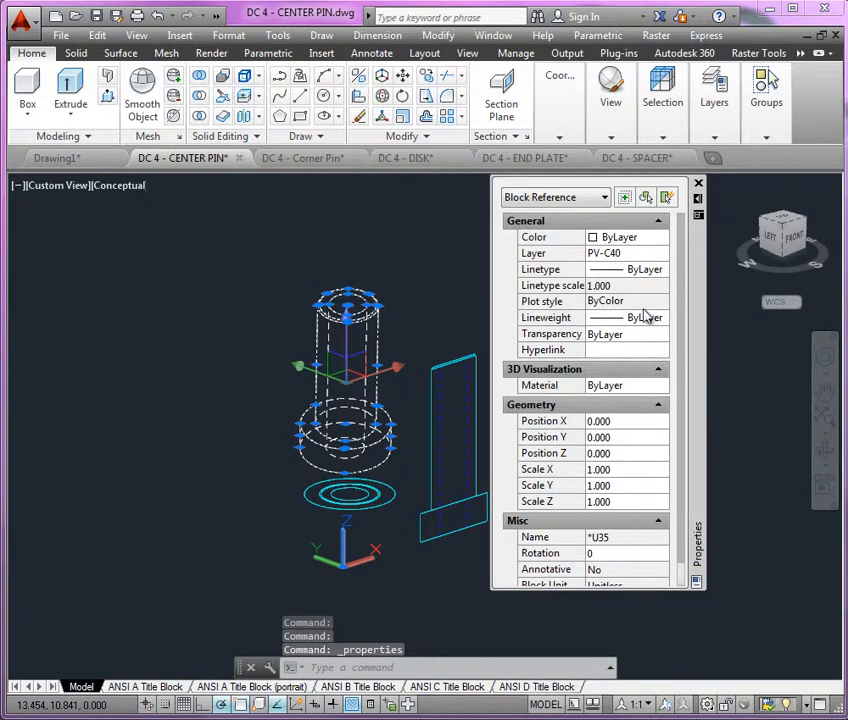
drag(693, 341, 727, 388)
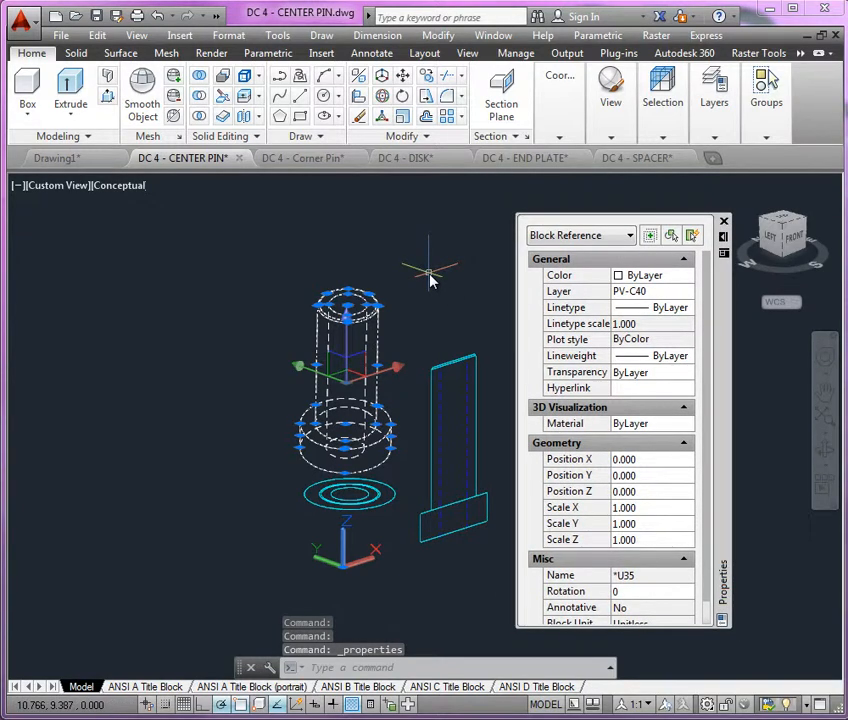
key(Escape)
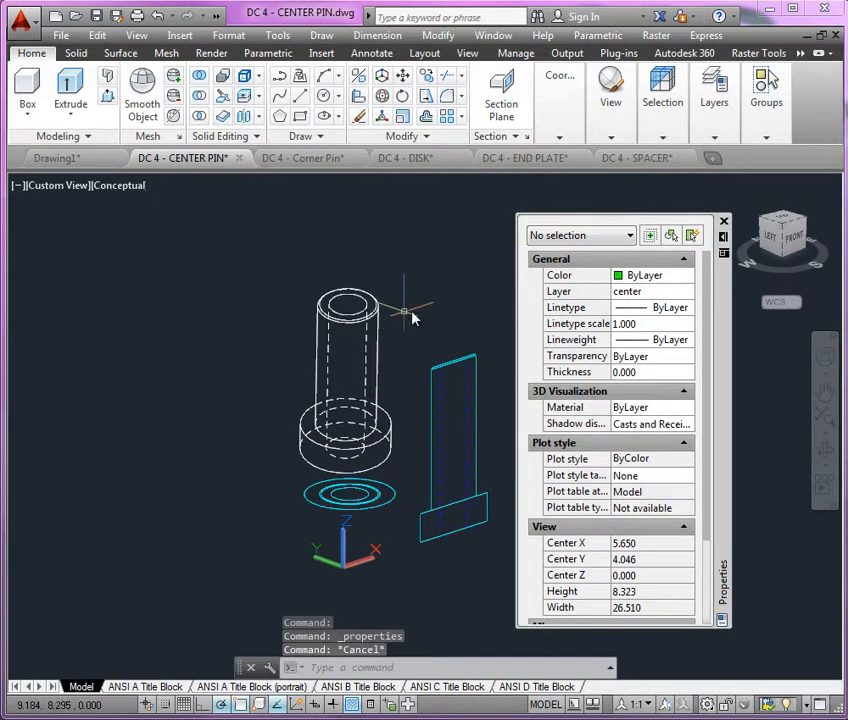
Step: Turn on the 3D layer and zoom to the drawing's extents
click(714, 105)
click(822, 198)
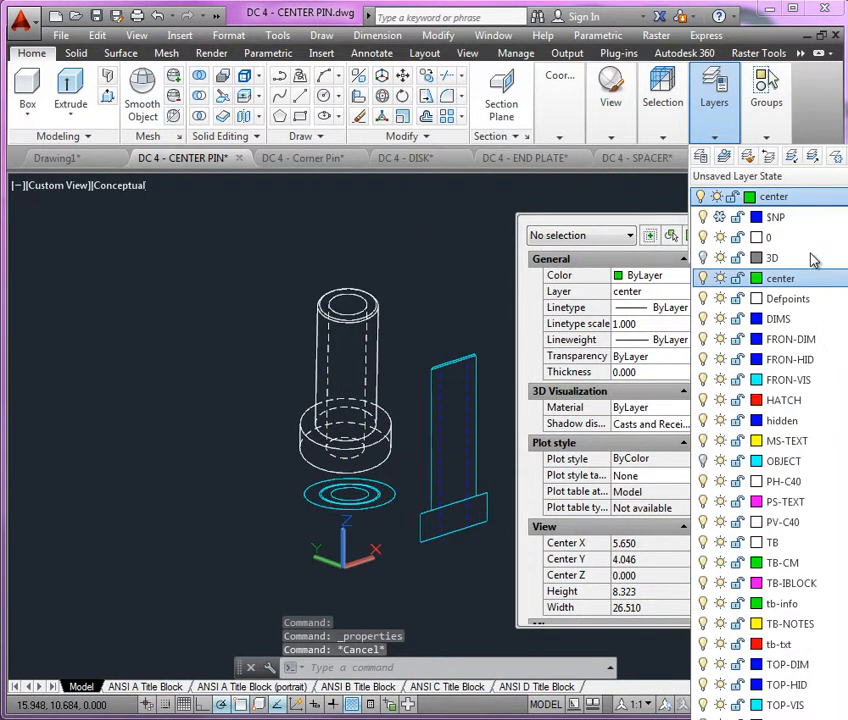
click(703, 258)
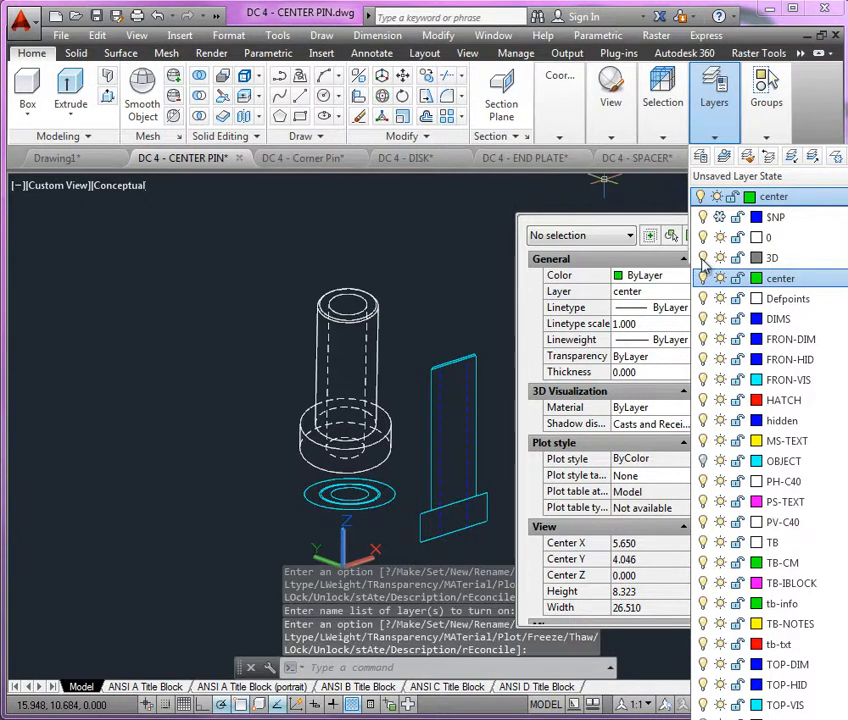
scroll(246, 337, down, 3)
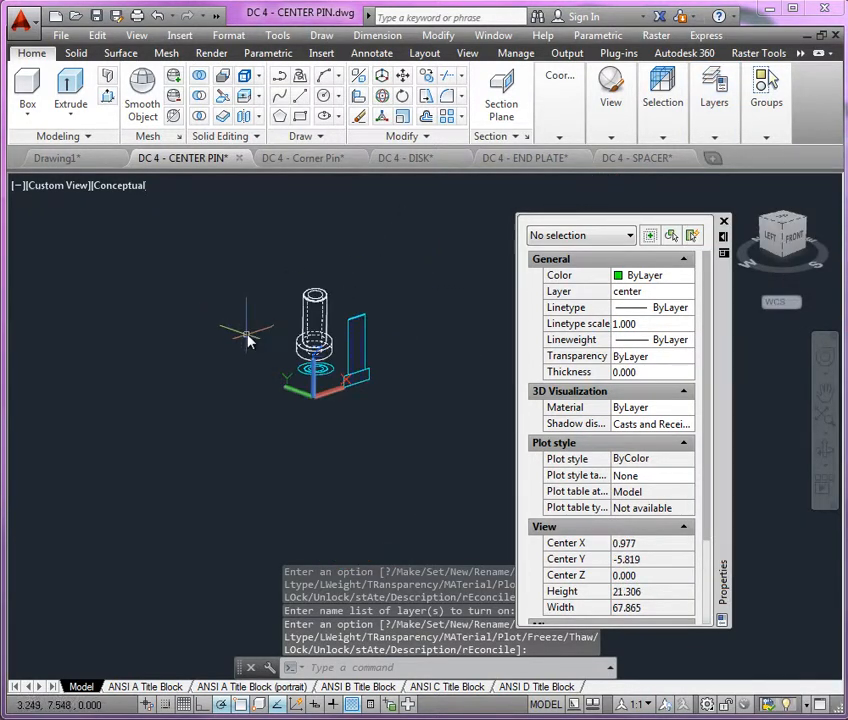
text(z)
key(Return)
text(e)
key(Return)
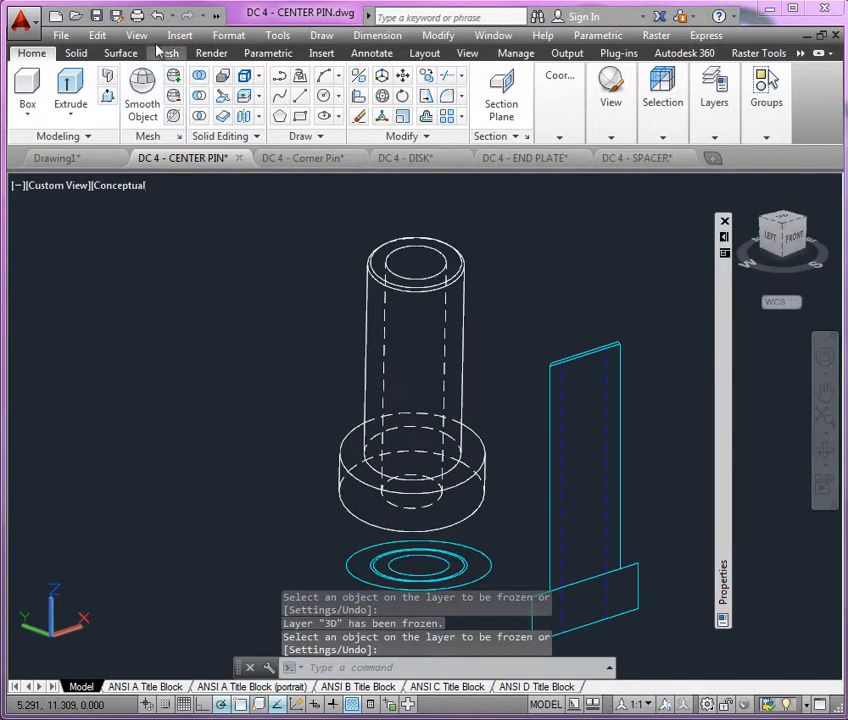
Step: Undo the freezing of the 3D layer and check that the shaded center pin is a 3D solid
click(164, 17)
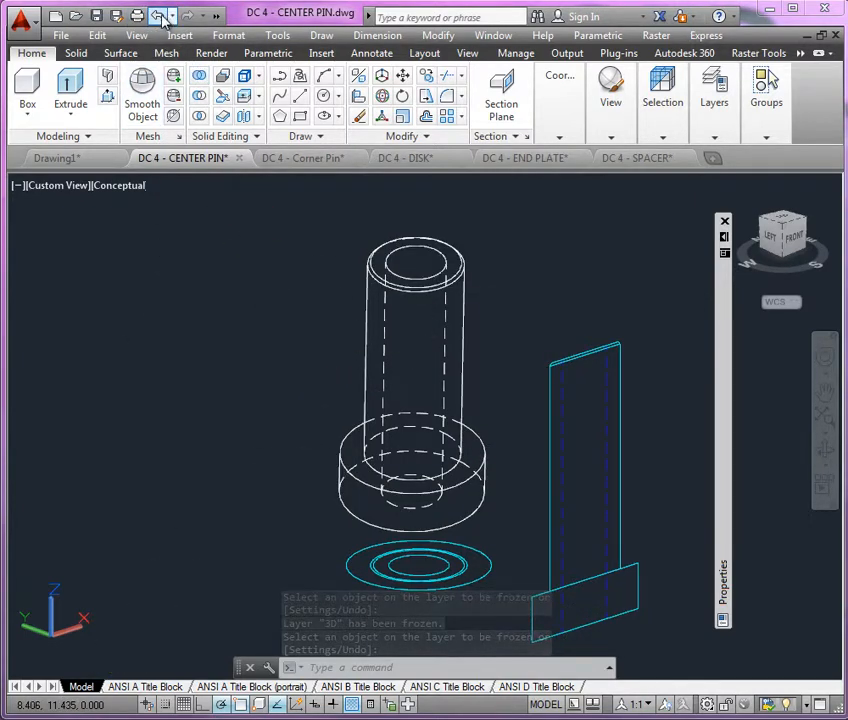
click(160, 16)
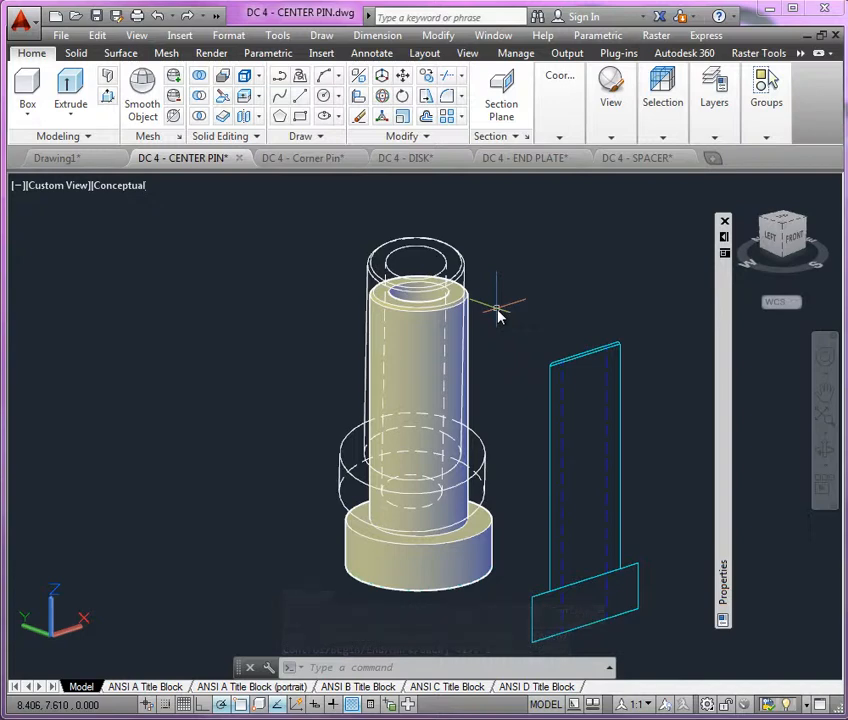
click(413, 314)
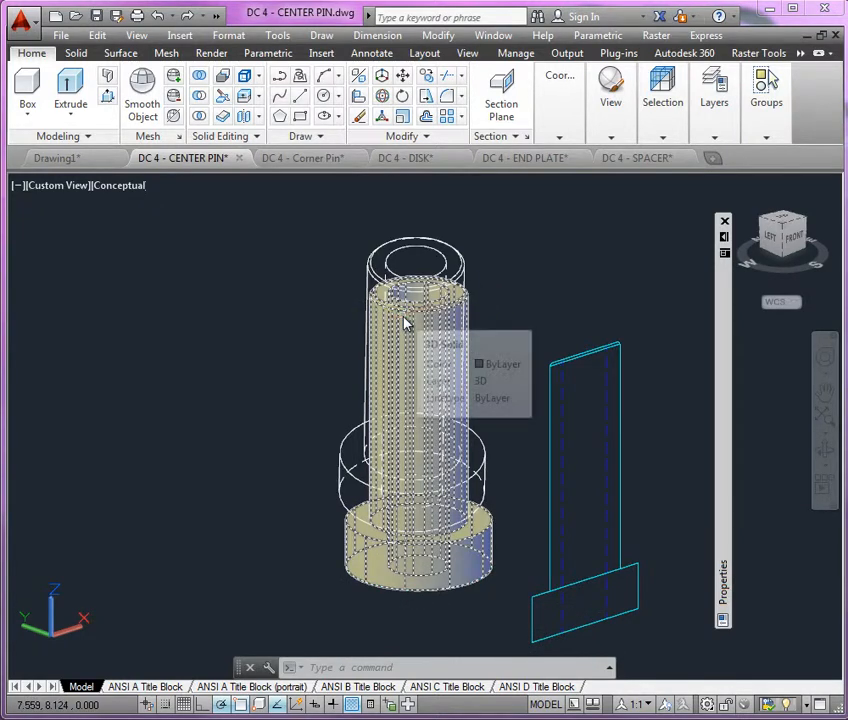
key(Escape)
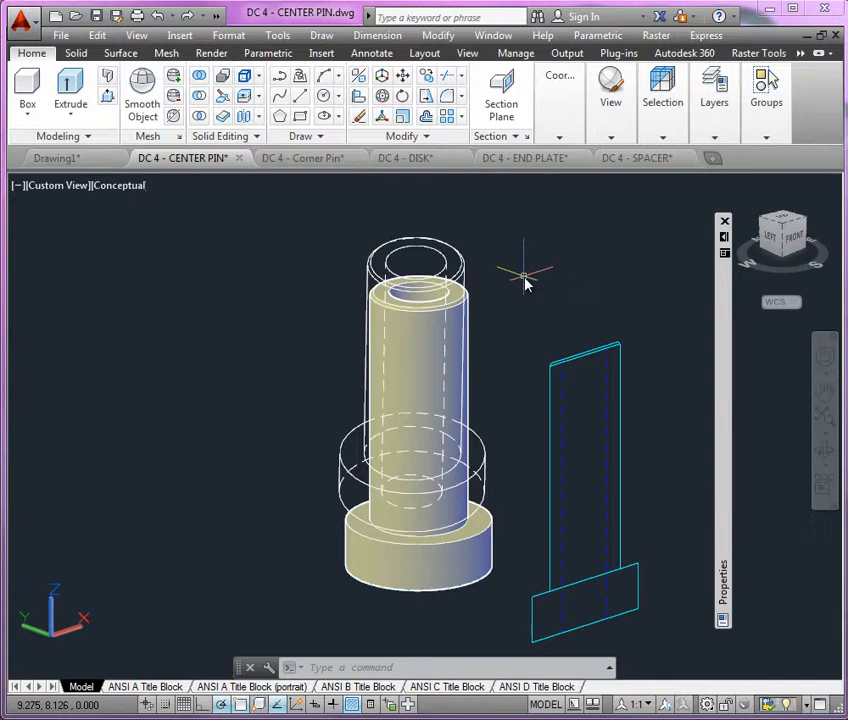
Step: Start a Write Block from objects and select the shaded solid center pin as its content
text(w)
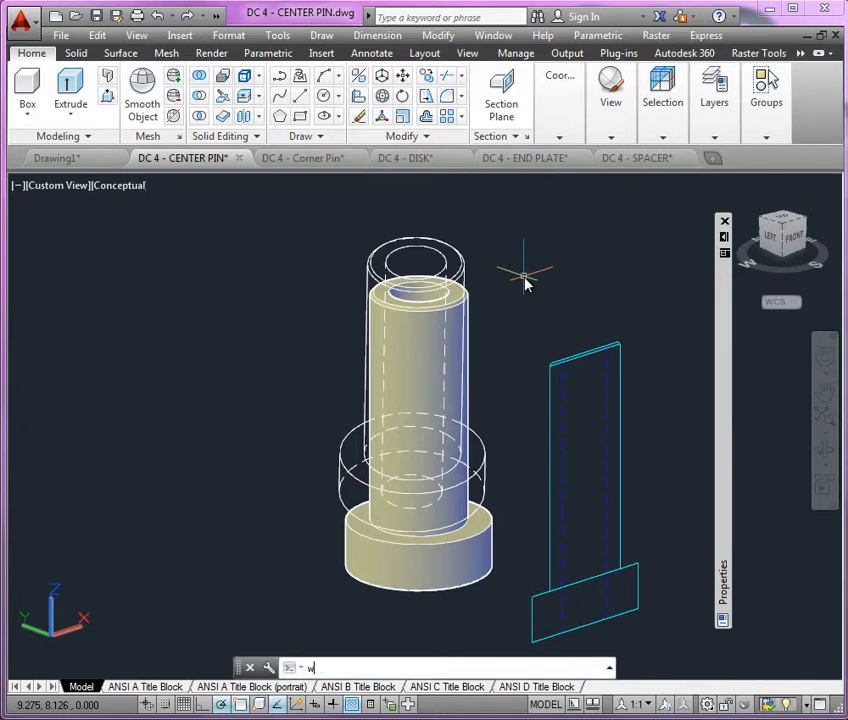
key(Return)
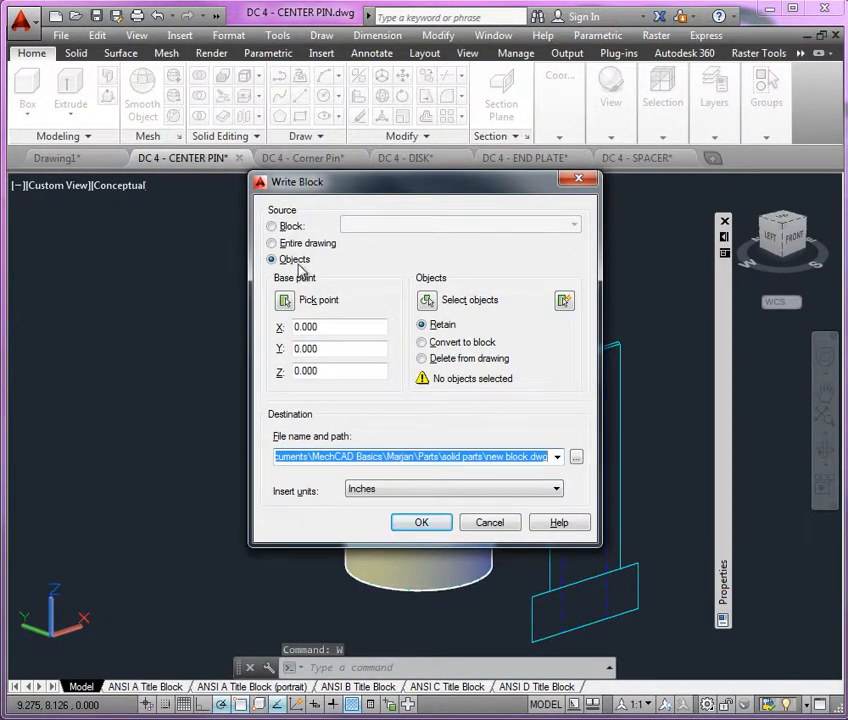
click(427, 301)
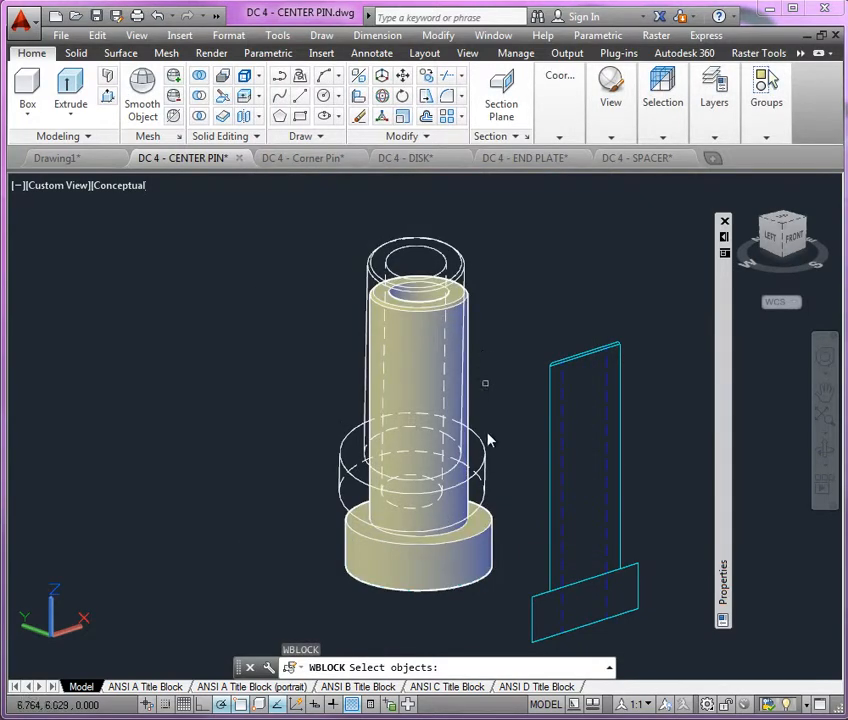
click(492, 556)
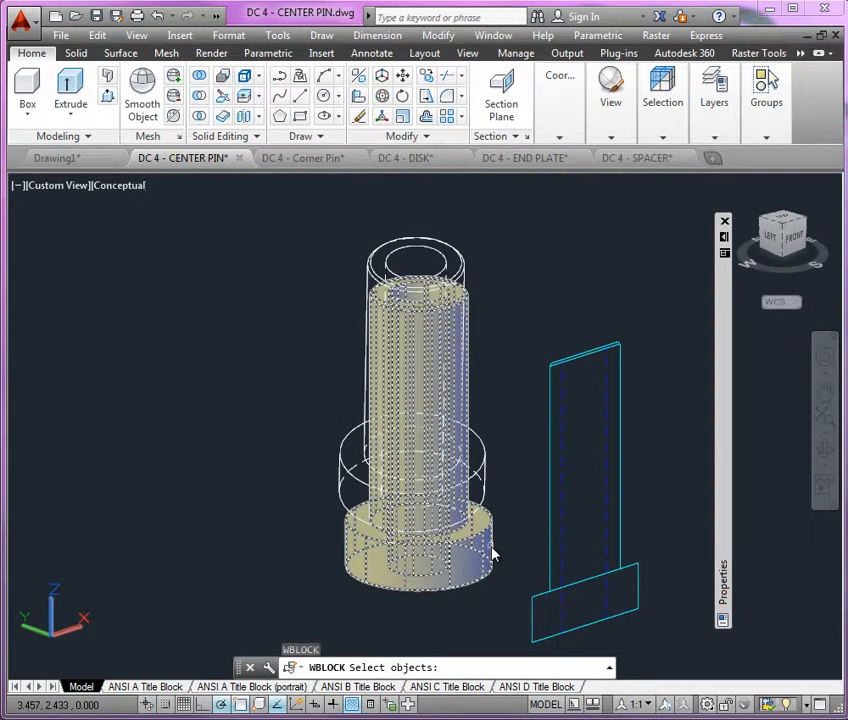
click(492, 556)
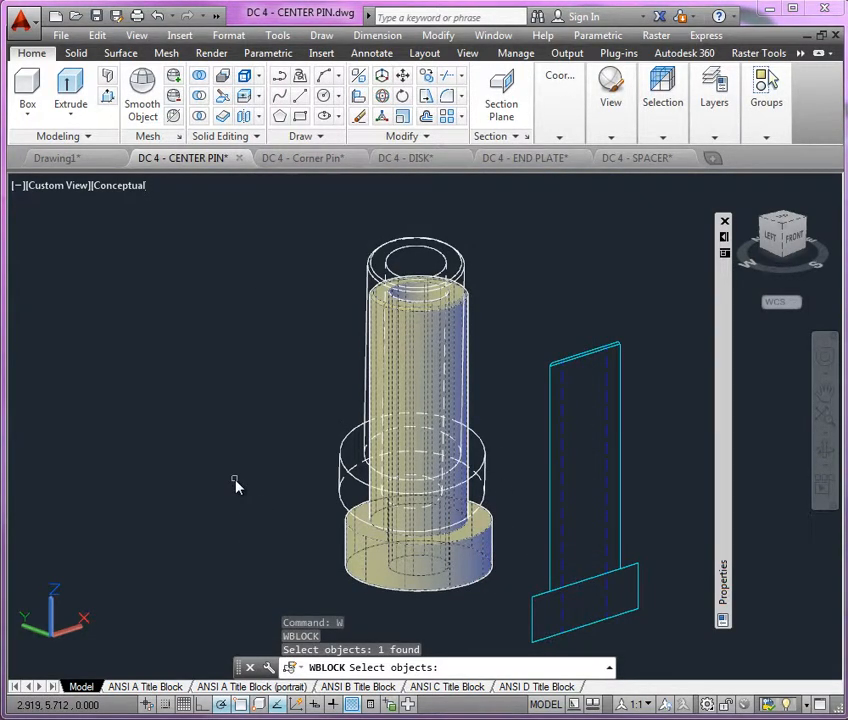
key(Return)
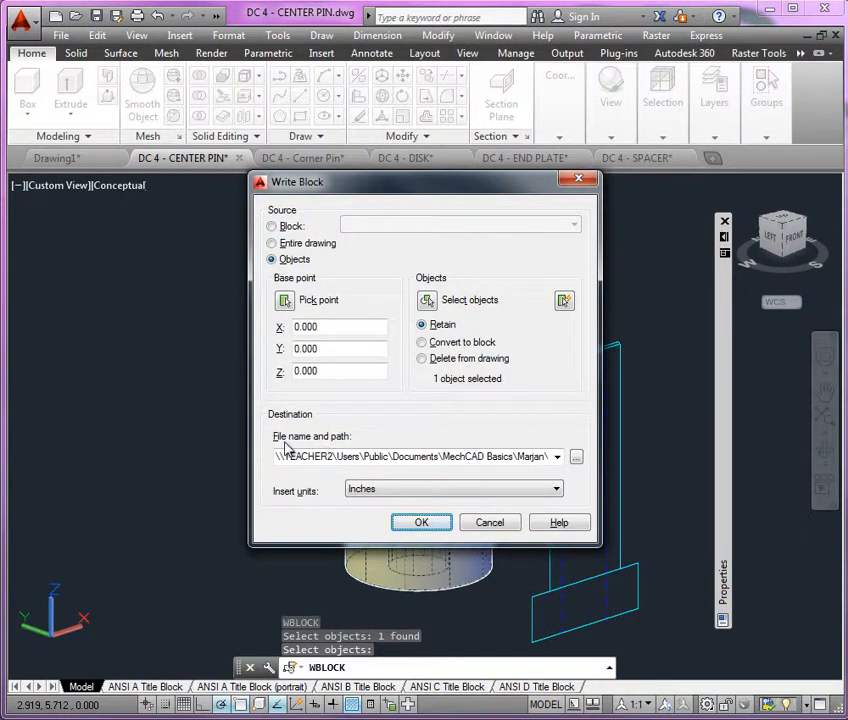
Step: Choose the wblocks folder inside the part drawings' folder under MechCAD Basics as the block's destination
click(557, 456)
click(578, 461)
click(578, 461)
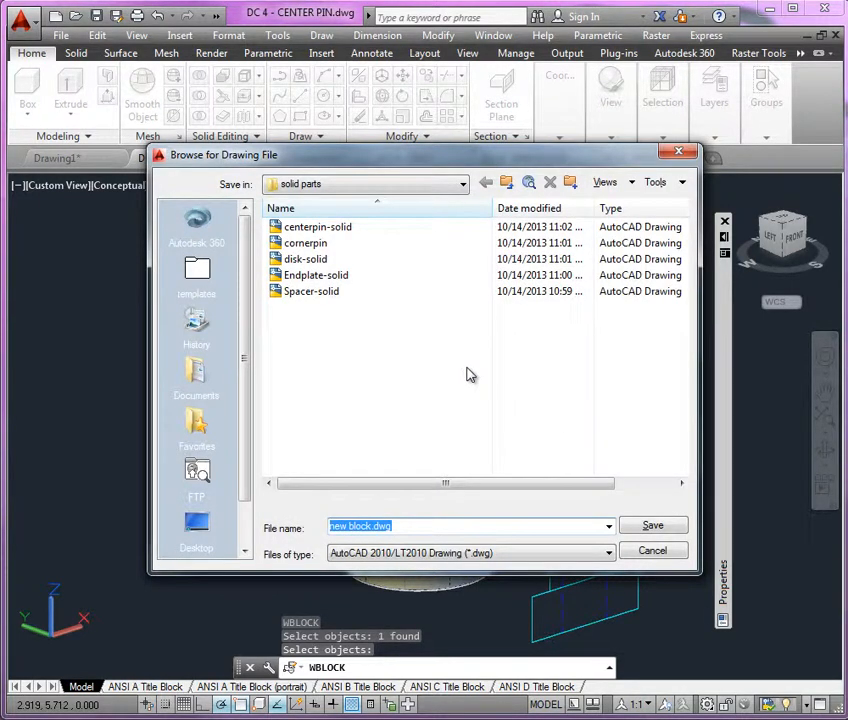
key(alt+Down)
key(Escape)
click(508, 183)
click(508, 183)
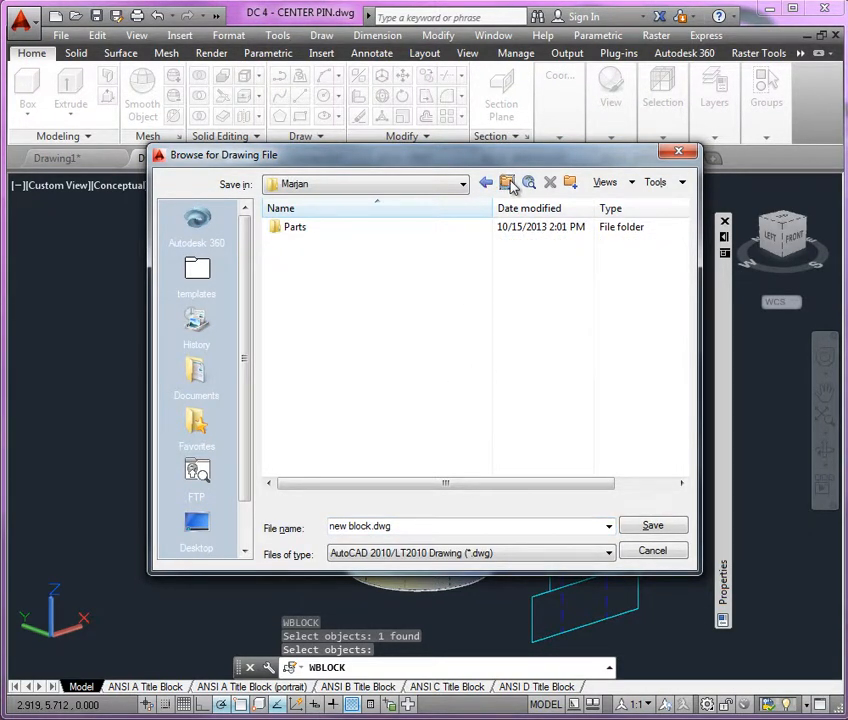
click(508, 183)
double_click(322, 245)
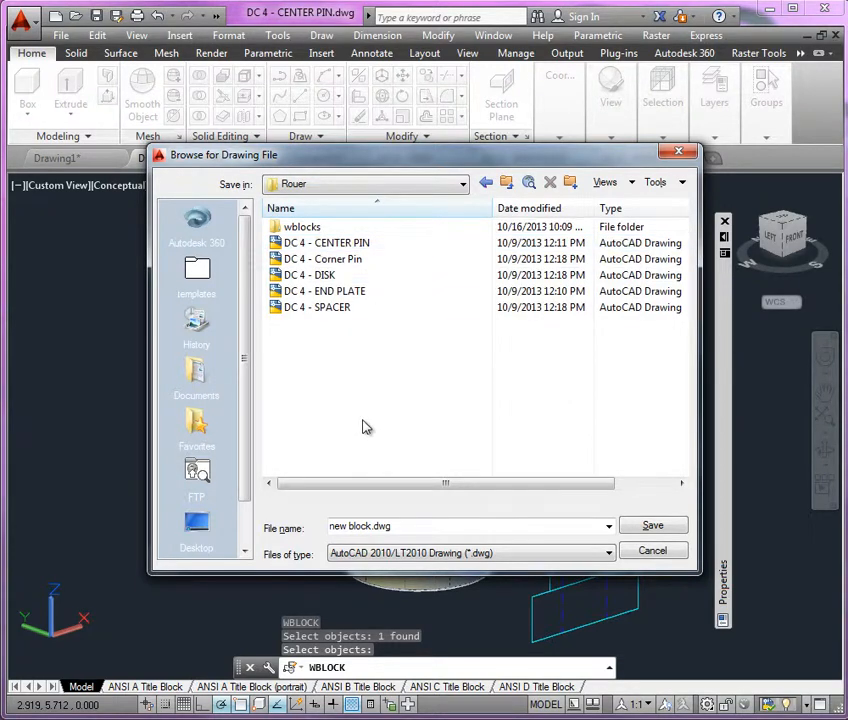
double_click(300, 227)
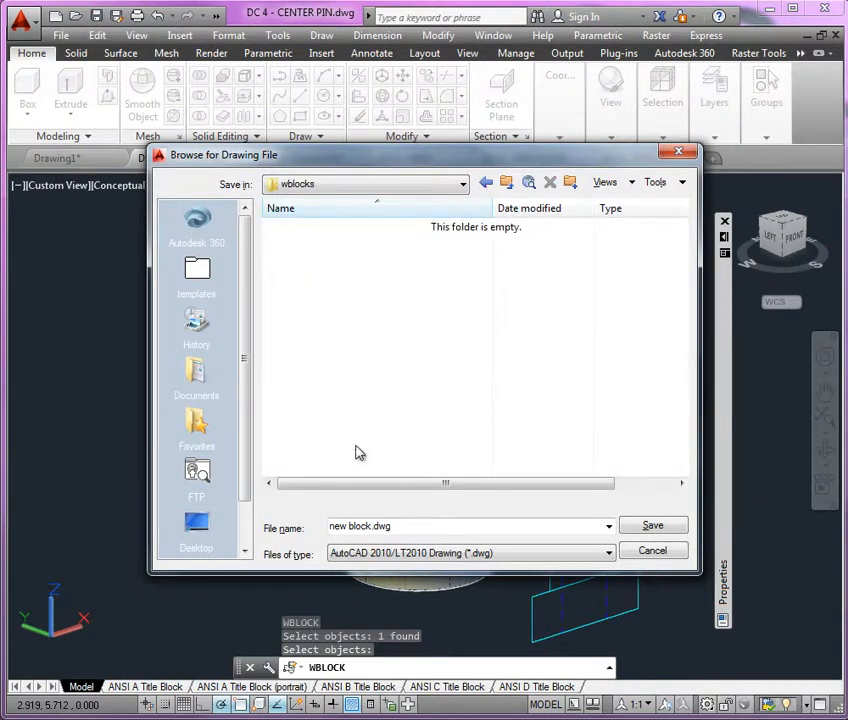
Step: Name the block file center-pin-solid, keep the AutoCAD 2010/LT2010 Drawing format, and write the block
double_click(380, 525)
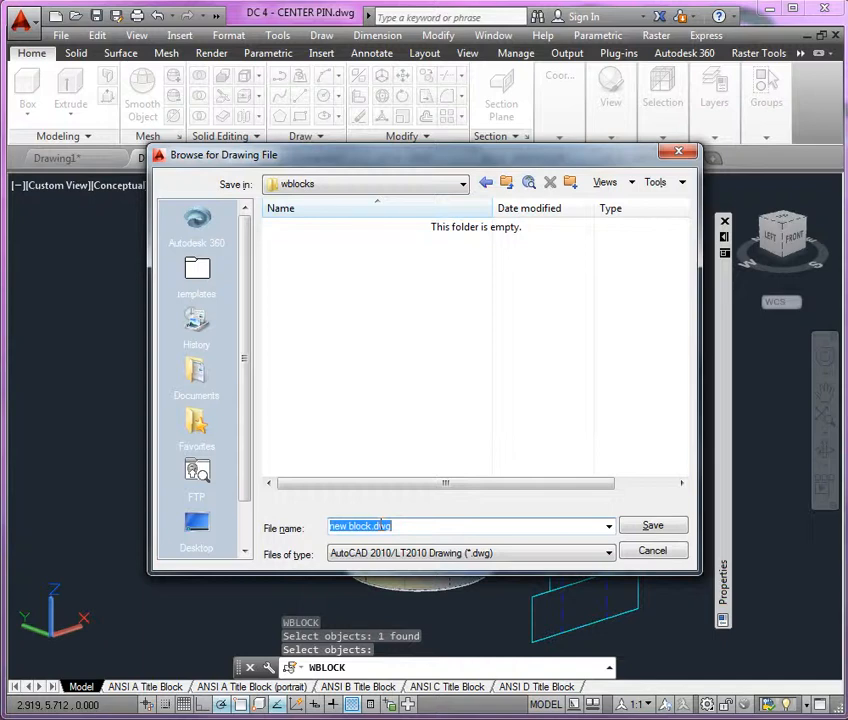
text(cent)
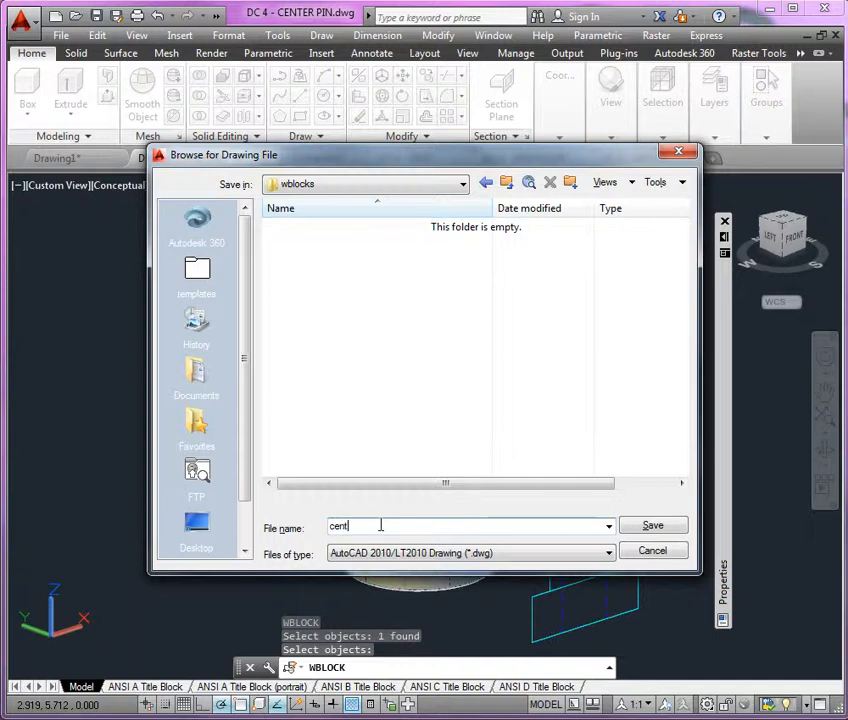
text(er-pin-solid)
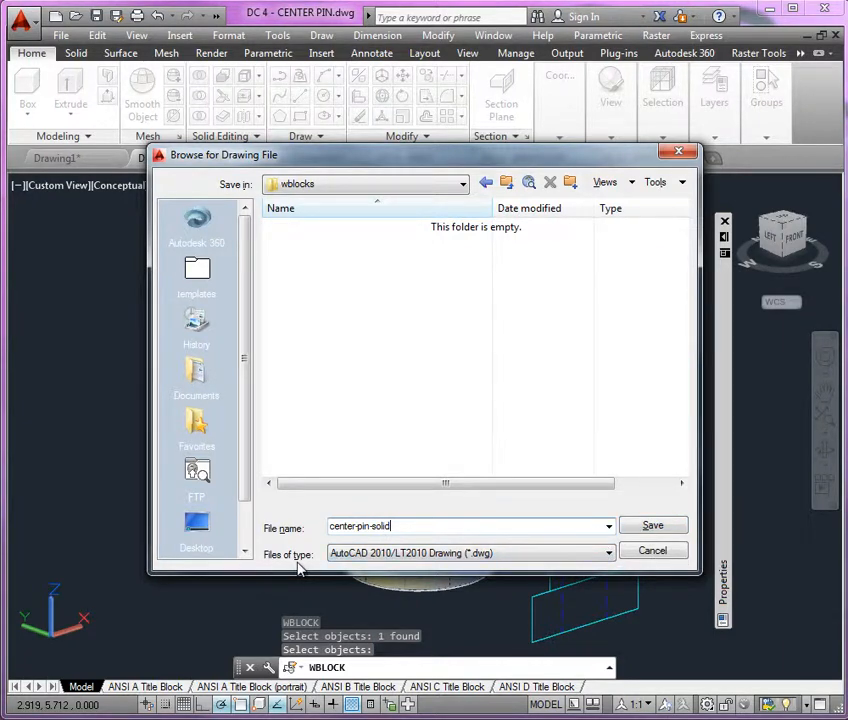
click(386, 556)
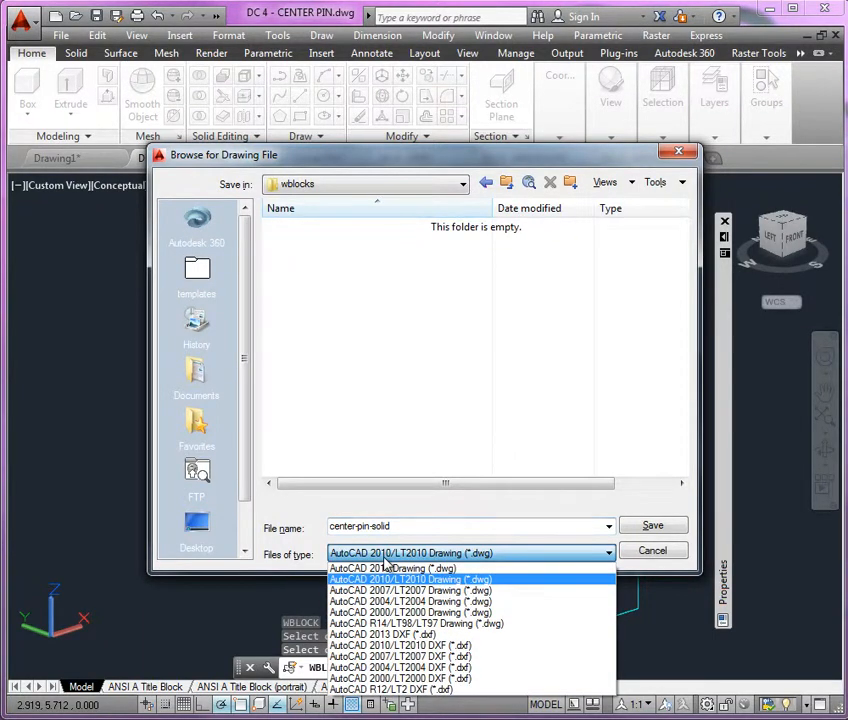
click(659, 502)
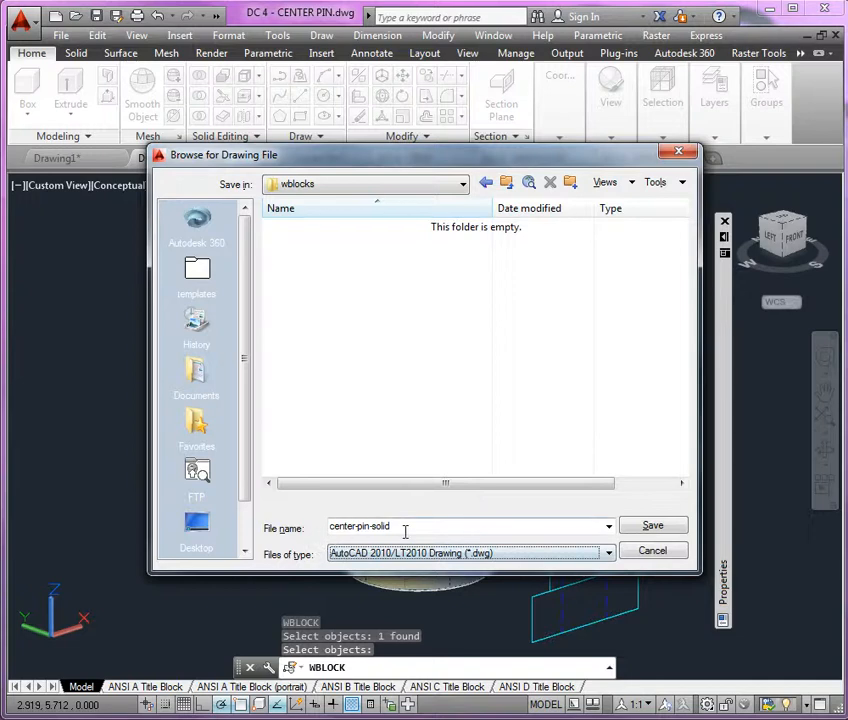
click(662, 530)
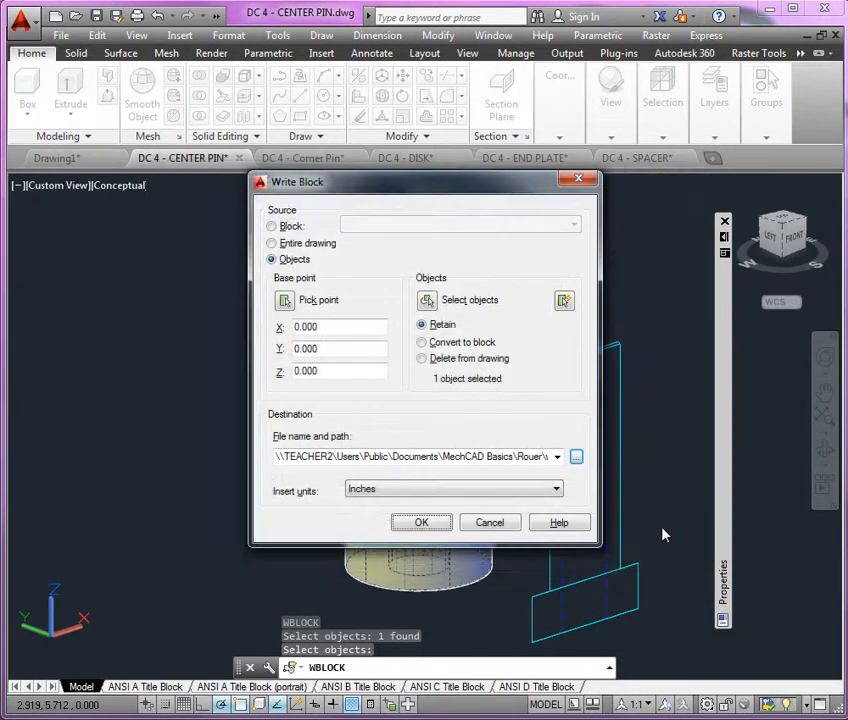
click(422, 524)
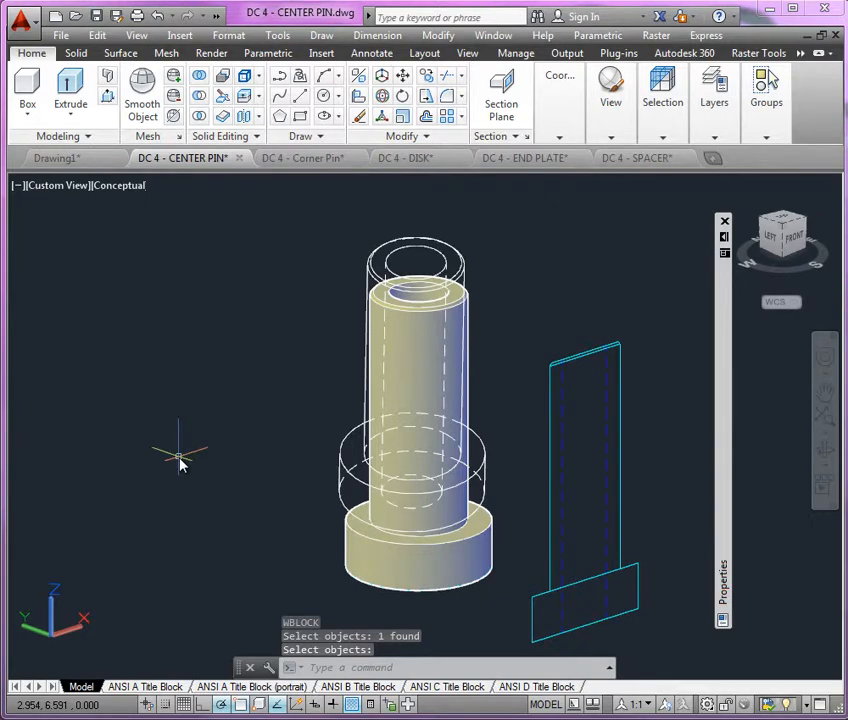
Step: Switch to the Drawing1 drawing and activate its model space
click(55, 160)
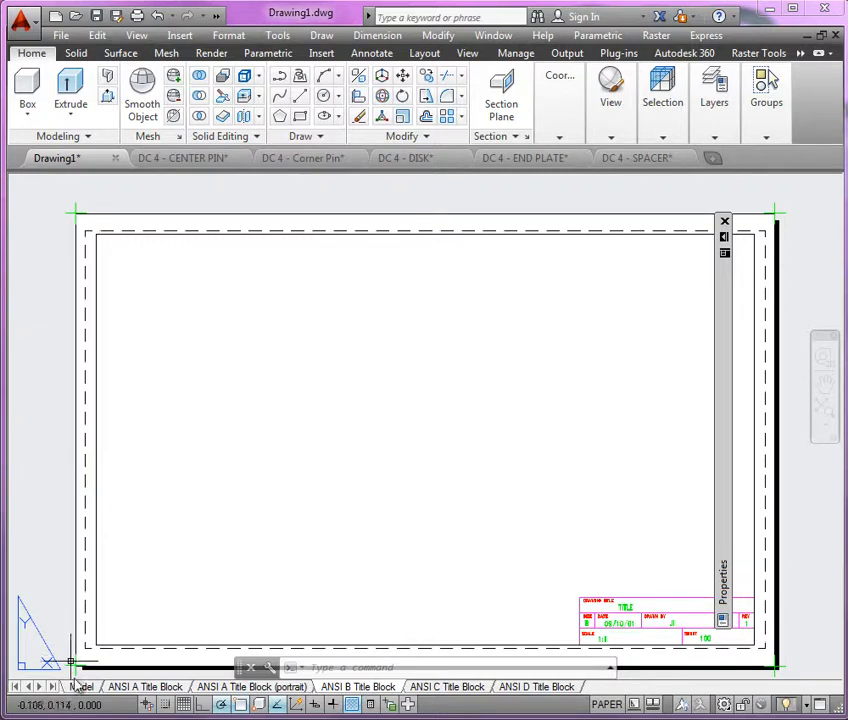
click(80, 685)
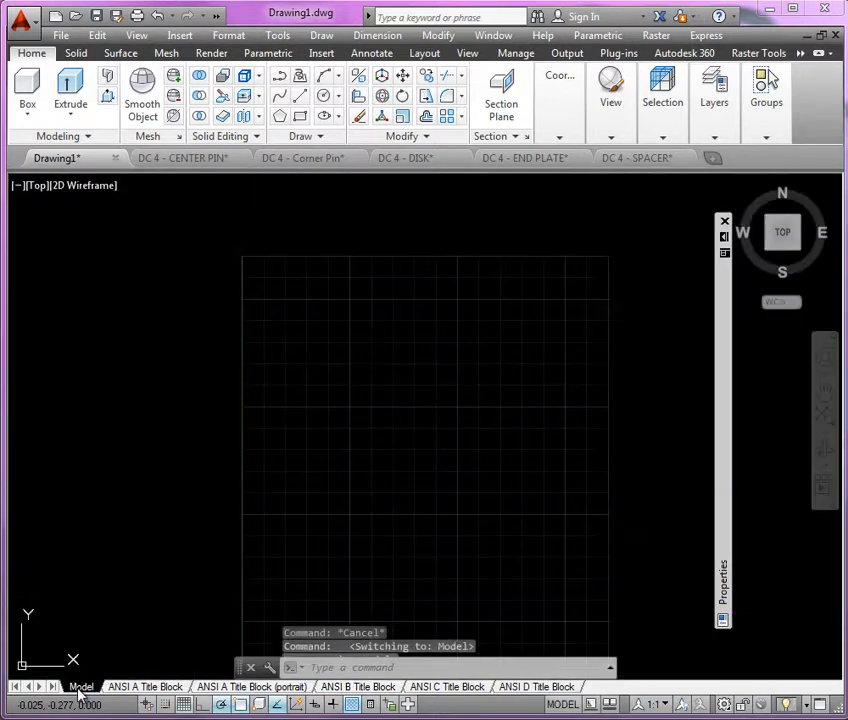
middle_drag(335, 411, 378, 295)
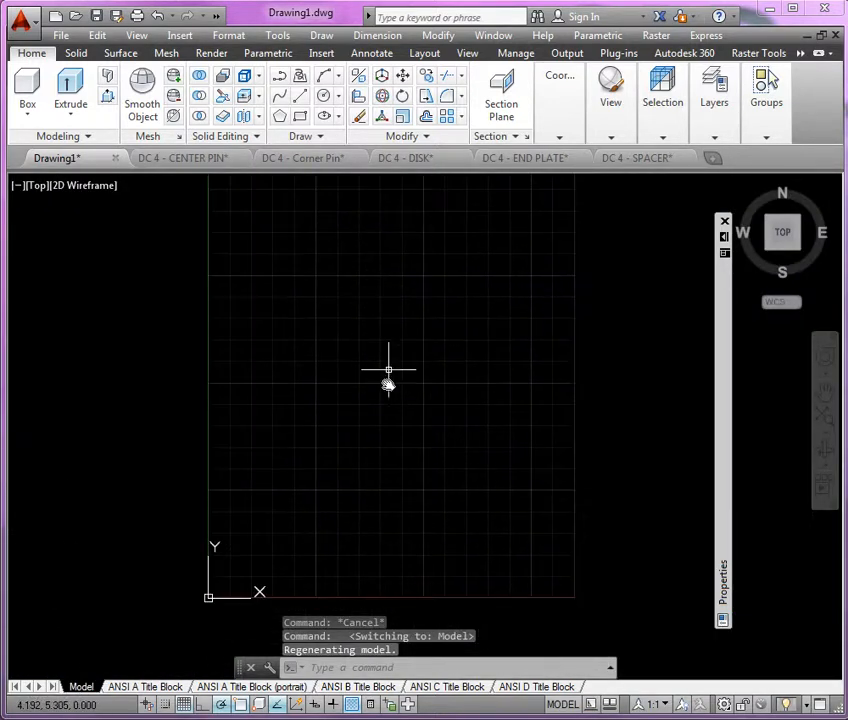
scroll(388, 379, down, 2)
middle_drag(388, 379, 356, 420)
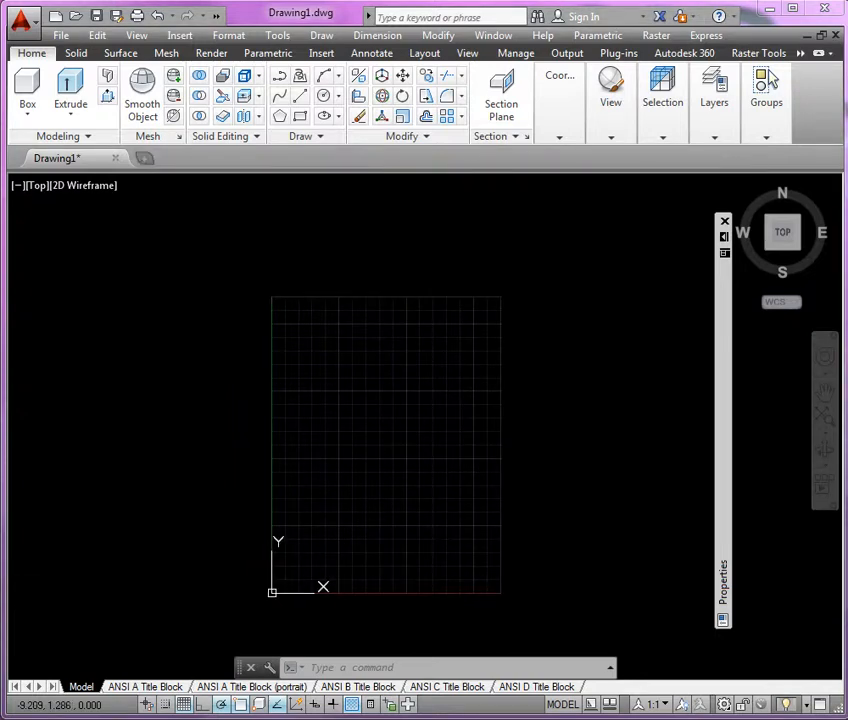
Step: Switch to Windows Explorer to check the solid part block files in the wblocks folder, and return to the drawing
key(alt+Tab)
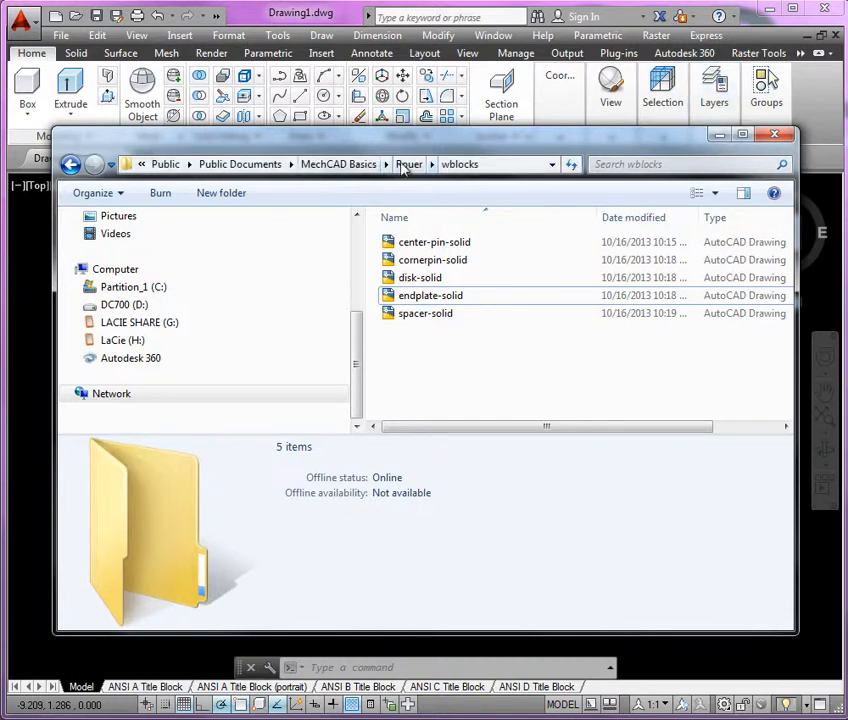
click(716, 135)
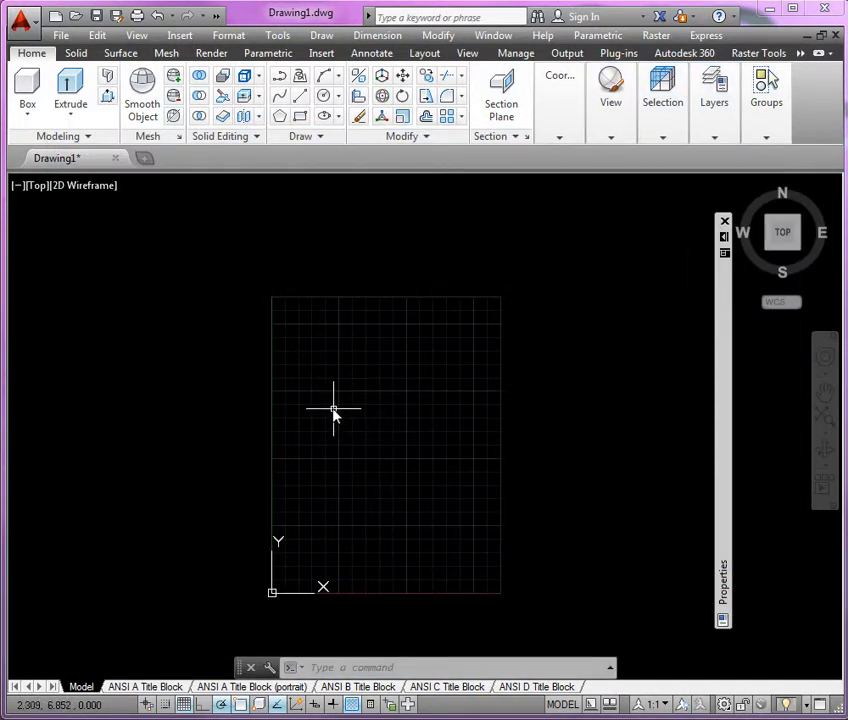
Step: Save the drawing as DC-5 Fixture Assembly in the part drawings' folder, one level above wblocks, in AutoCAD 2013 Drawing format
click(61, 35)
click(93, 256)
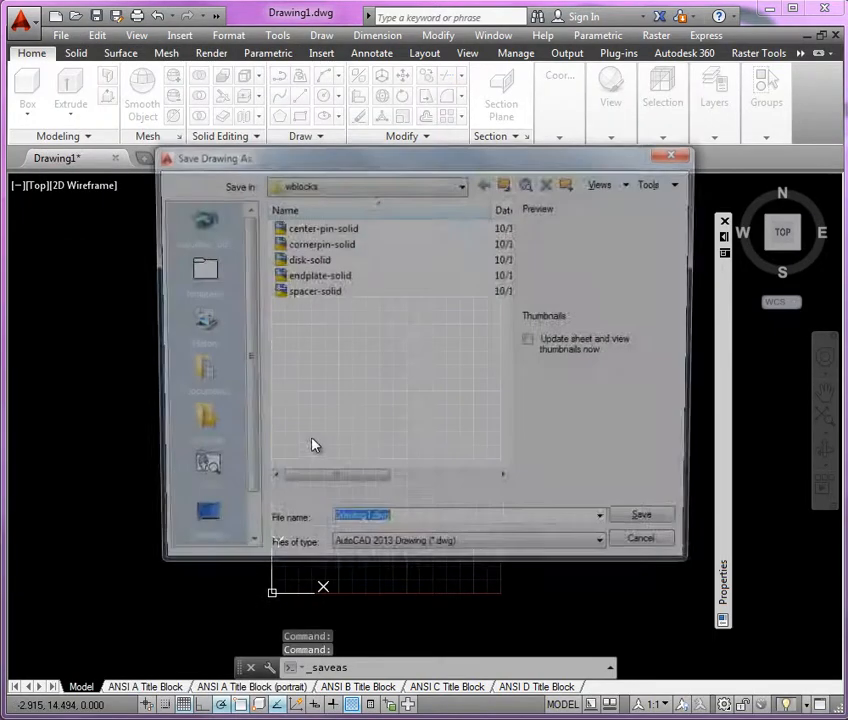
click(507, 183)
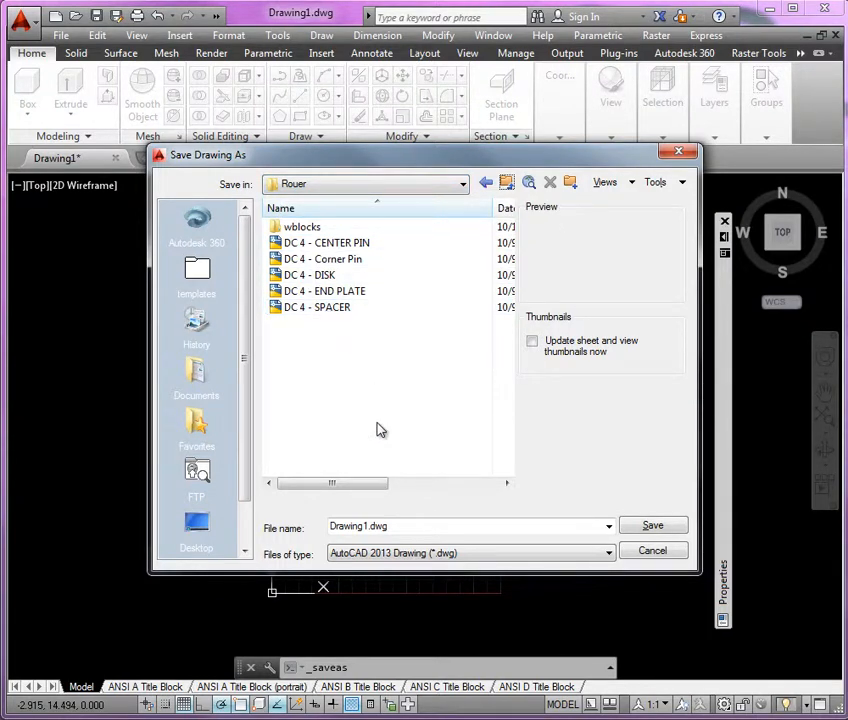
click(385, 525)
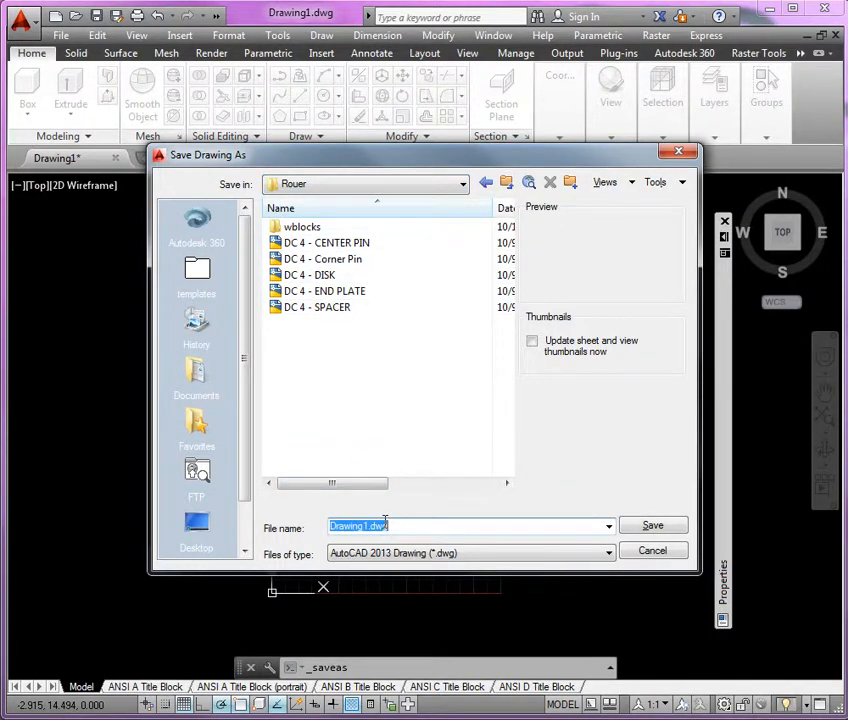
text(DC-5 Fixture Assembly)
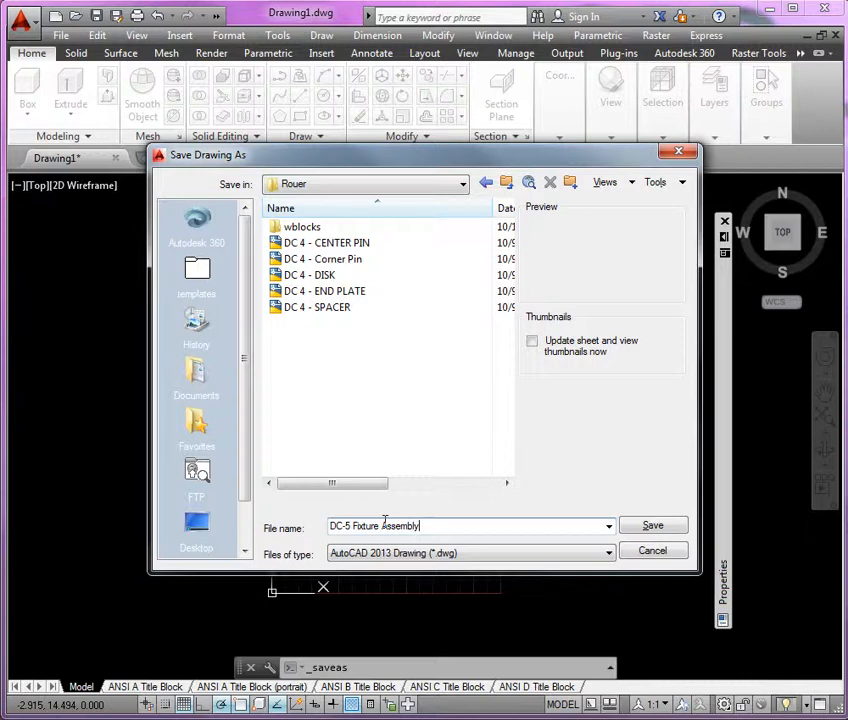
key(Return)
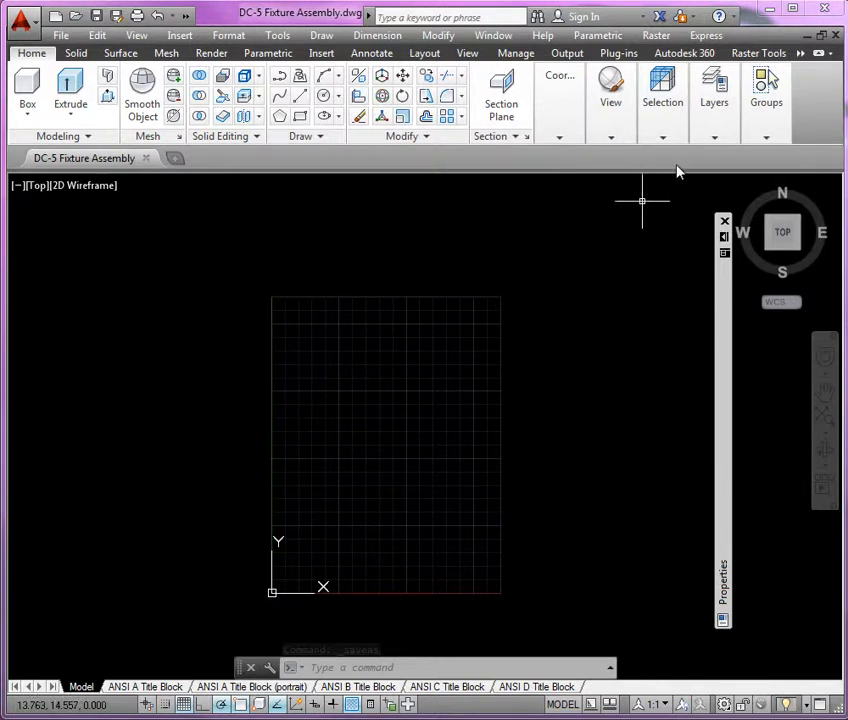
Step: Widen the Layer Properties Manager and create a layer named $endplate with index color 140
click(730, 140)
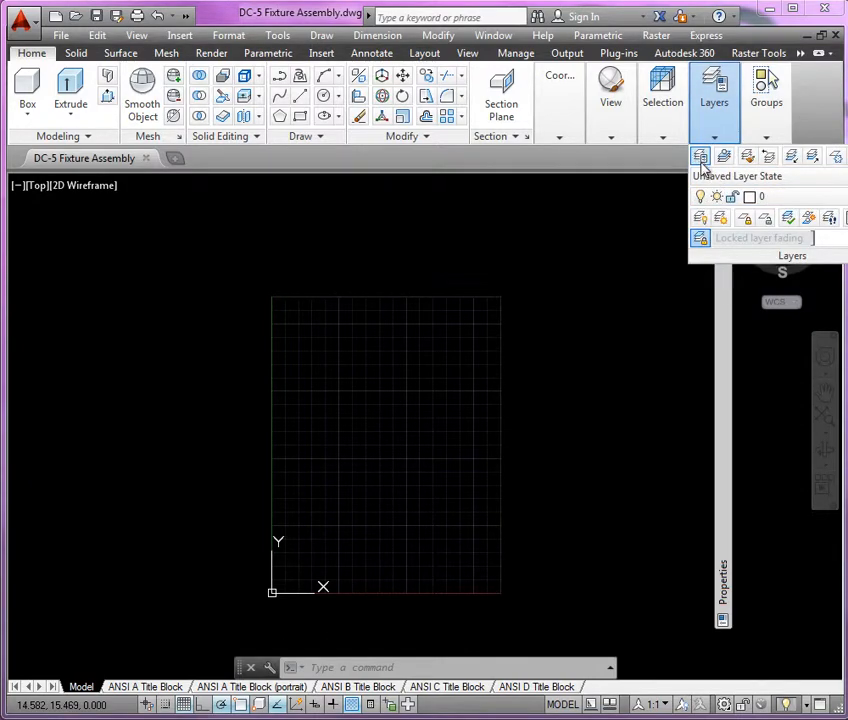
click(700, 156)
drag(167, 452, 67, 274)
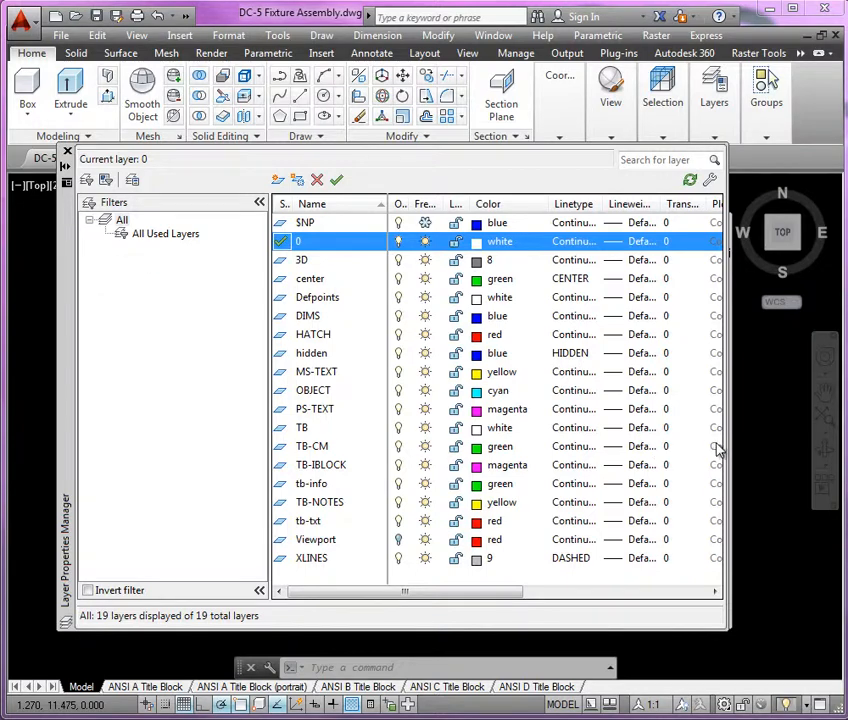
drag(727, 452, 801, 447)
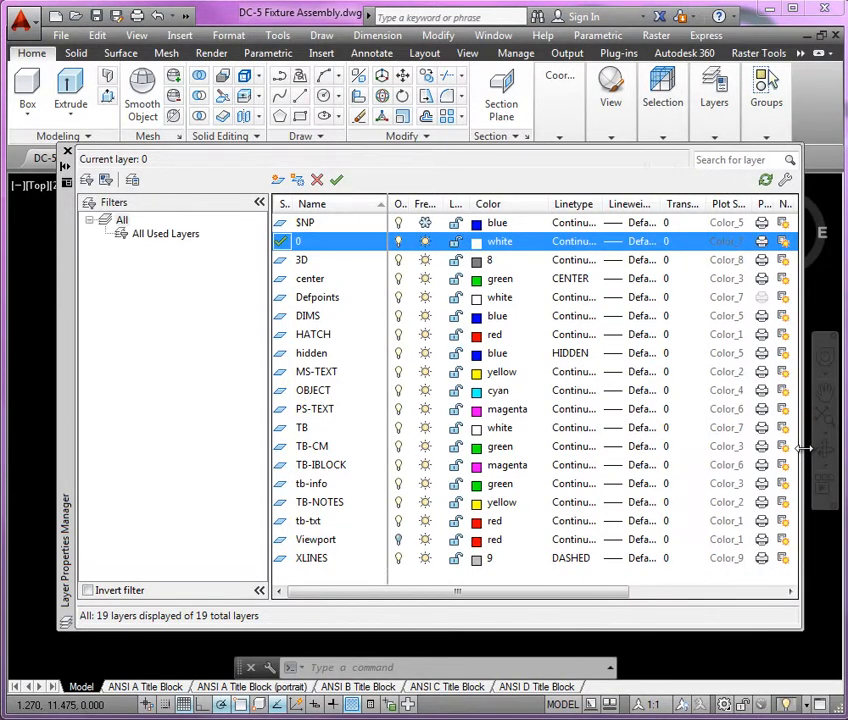
drag(536, 598, 508, 597)
click(279, 182)
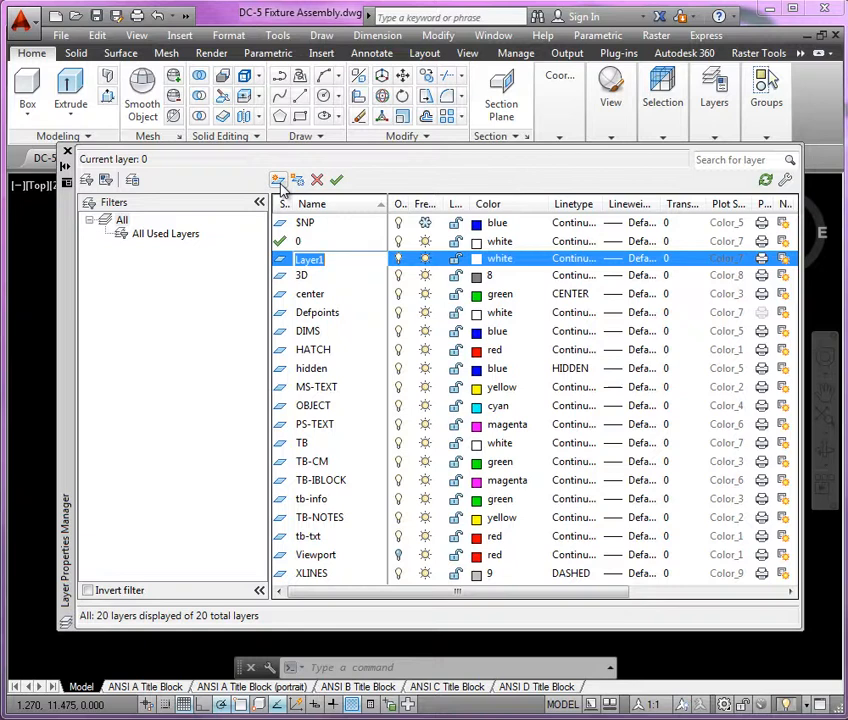
text(Sendplate)
click(462, 259)
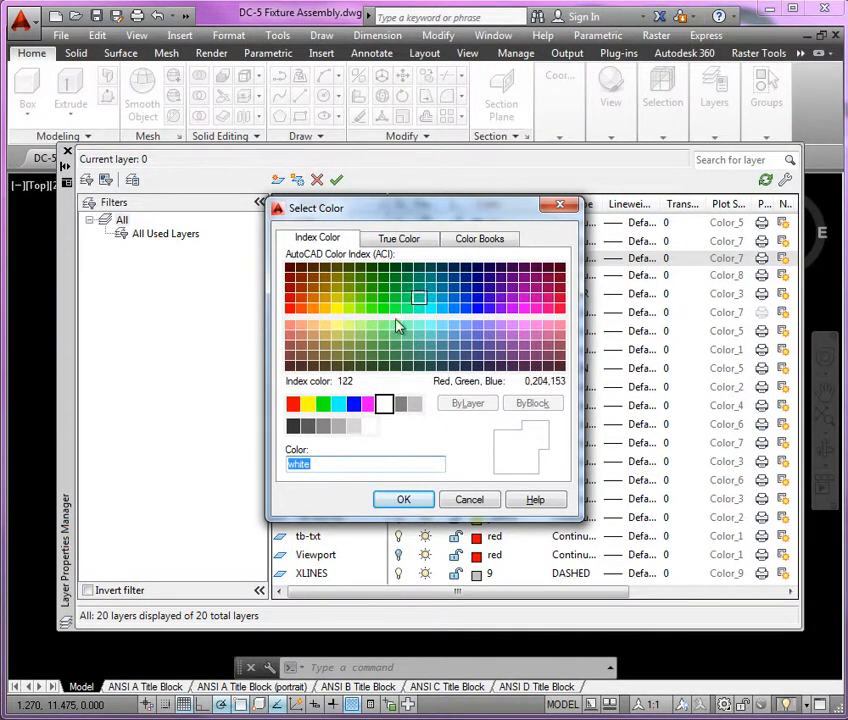
click(441, 309)
click(403, 499)
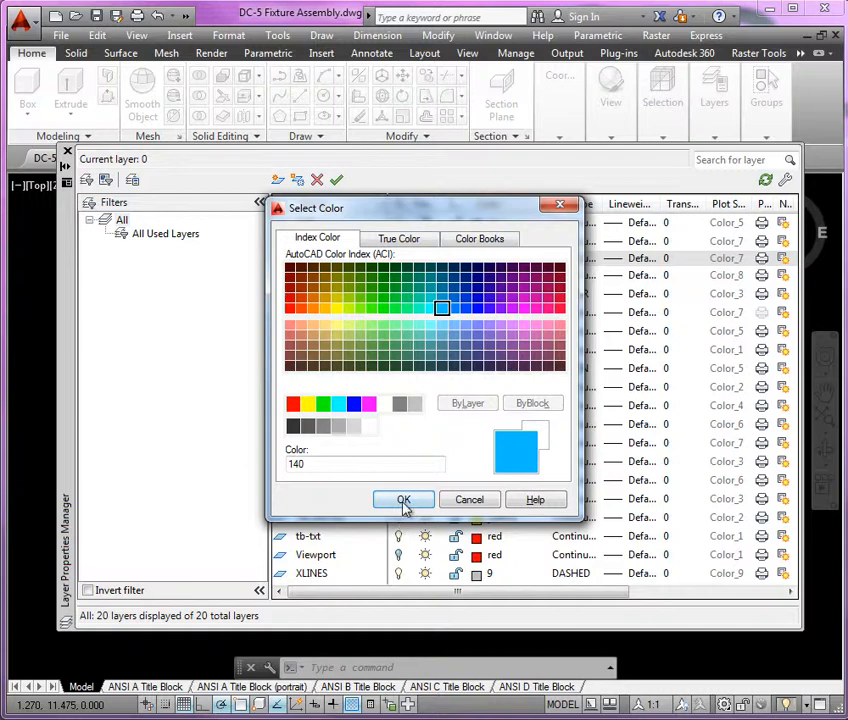
Step: Create a layer named $disk and give it index color 31
click(277, 179)
text($)
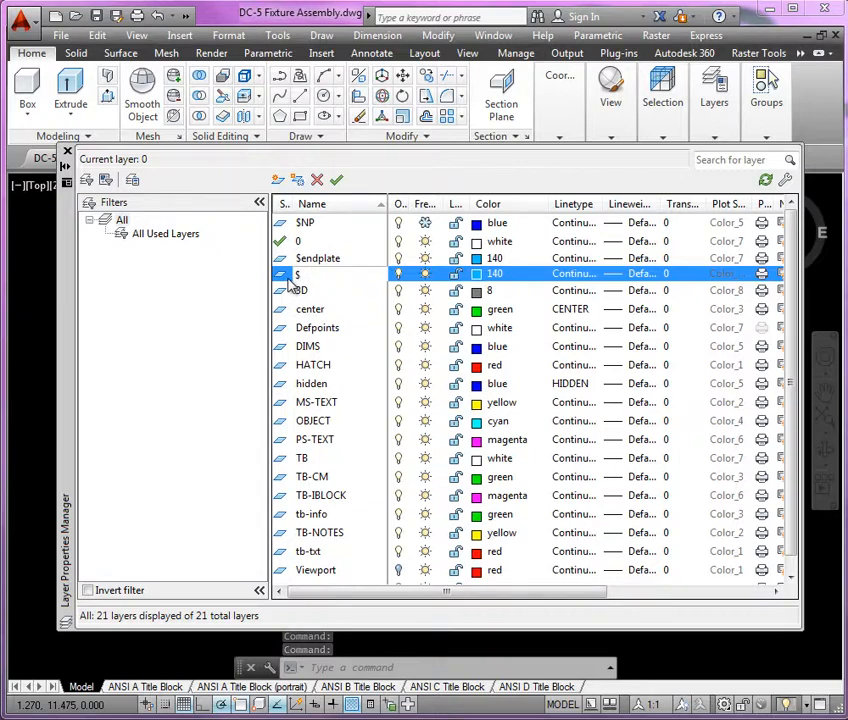
text(disk)
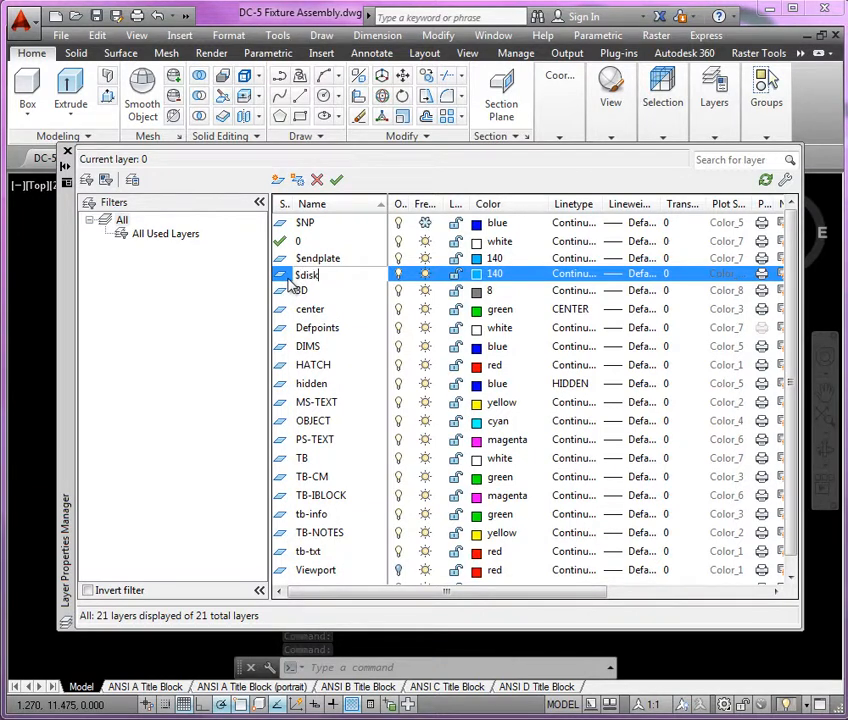
click(477, 275)
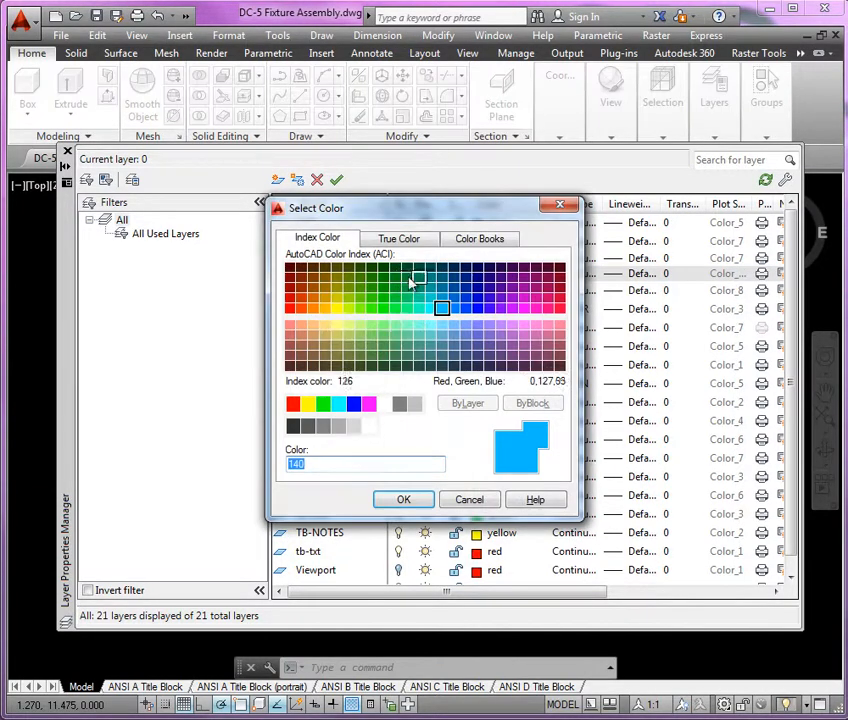
click(313, 326)
click(403, 499)
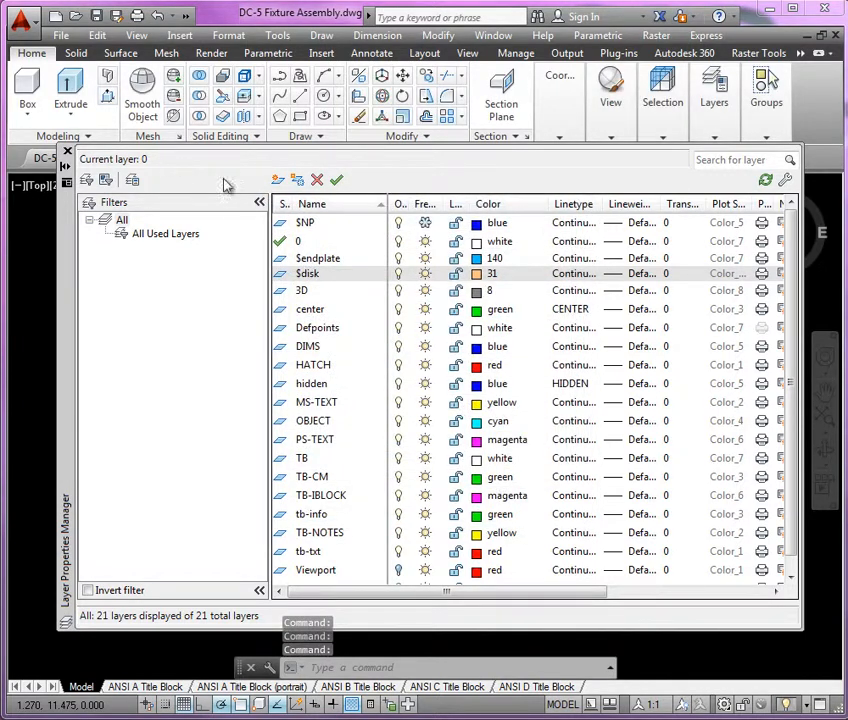
Step: Create a layer named $spacer and give it index color 81
click(278, 180)
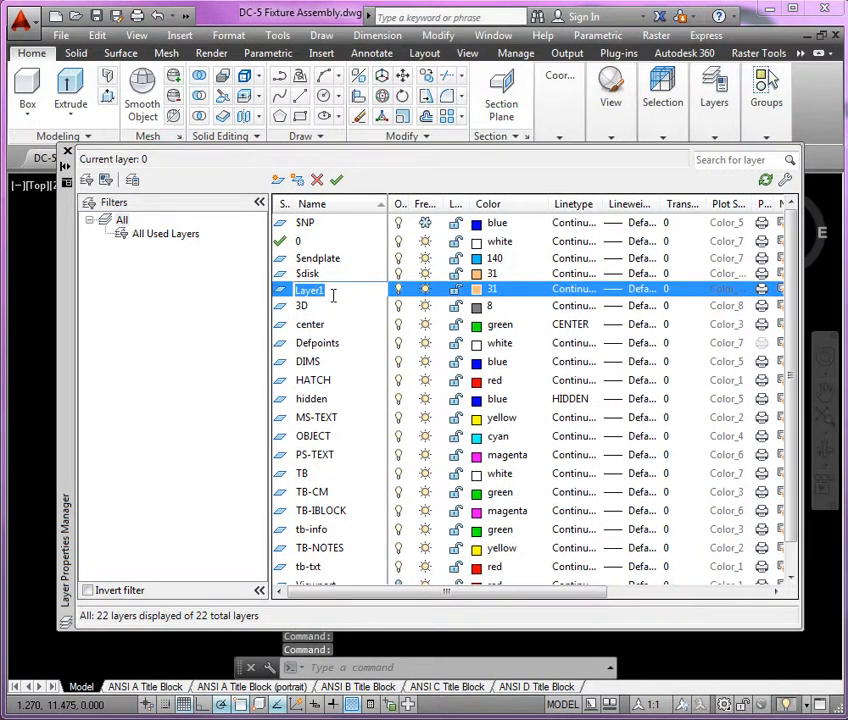
text($spacer)
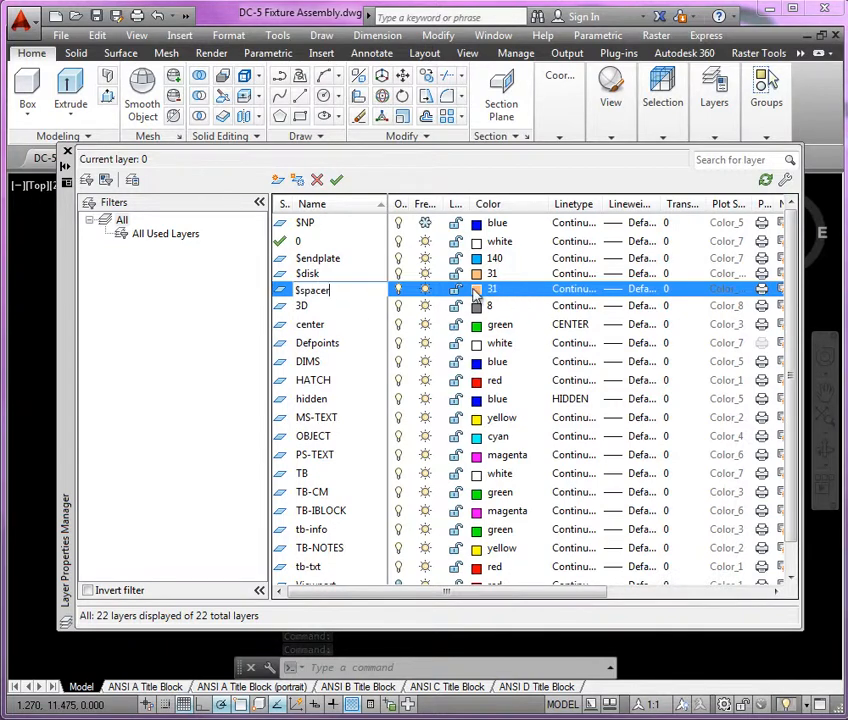
click(492, 289)
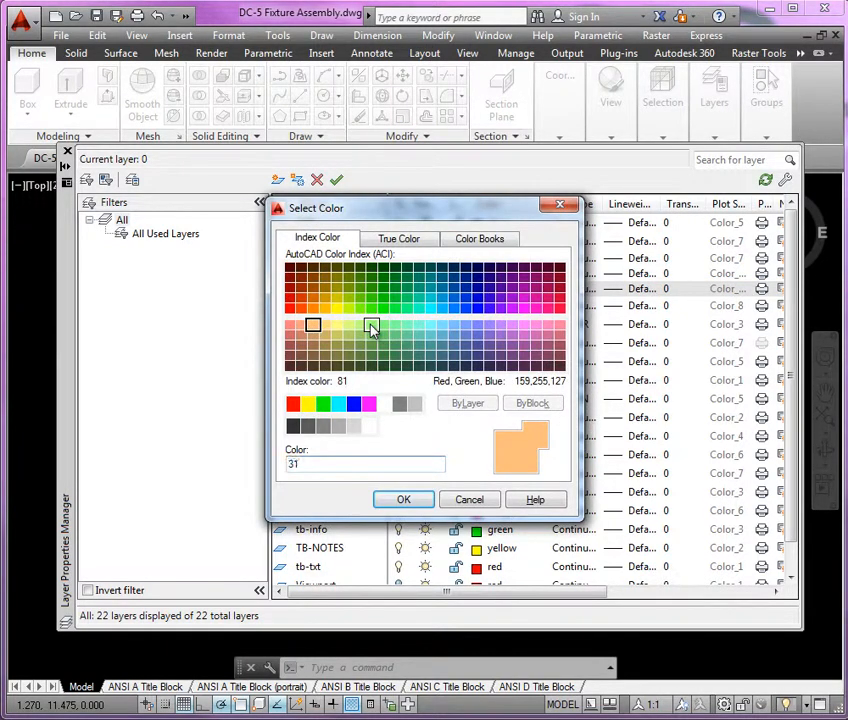
click(373, 327)
click(410, 498)
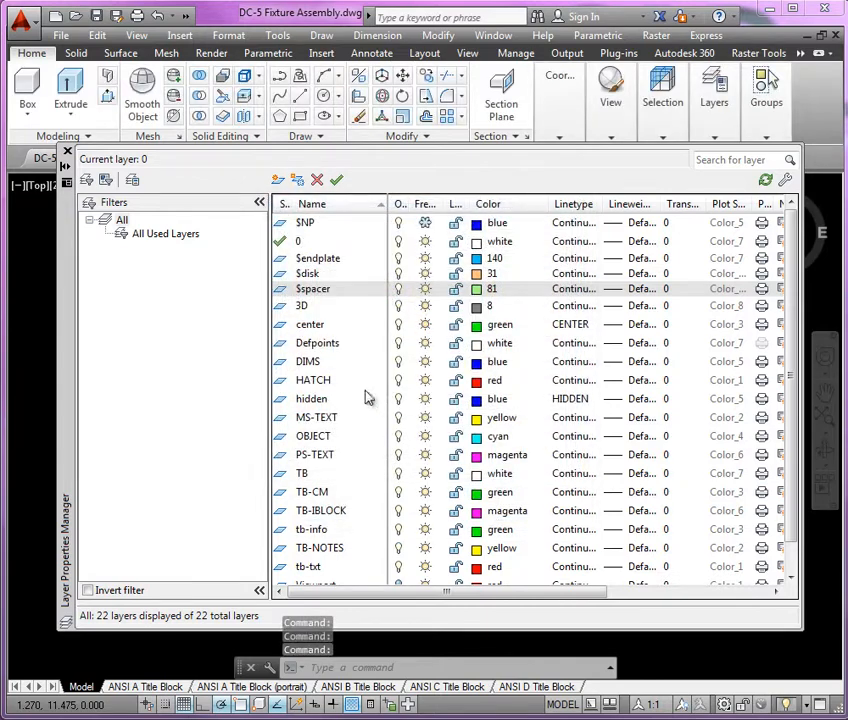
Step: Create a layer named $cornerpins and give it index color 181
click(277, 179)
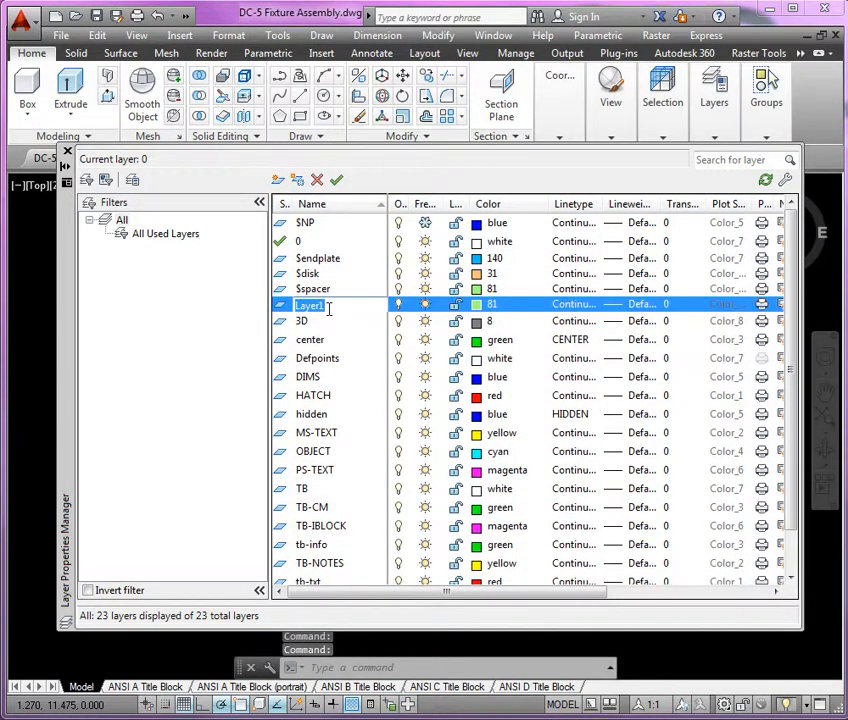
text($cornerpins)
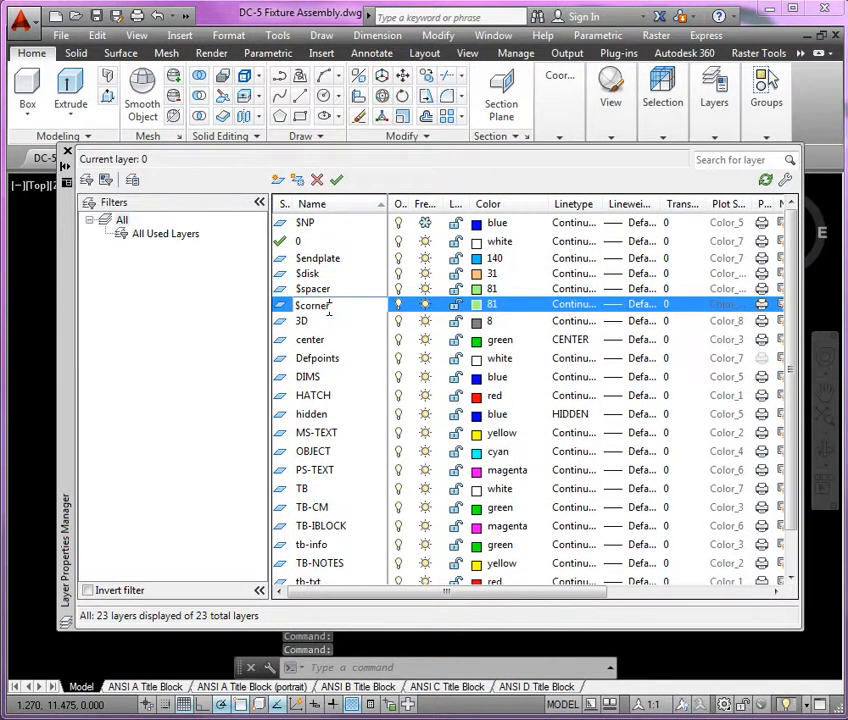
click(480, 305)
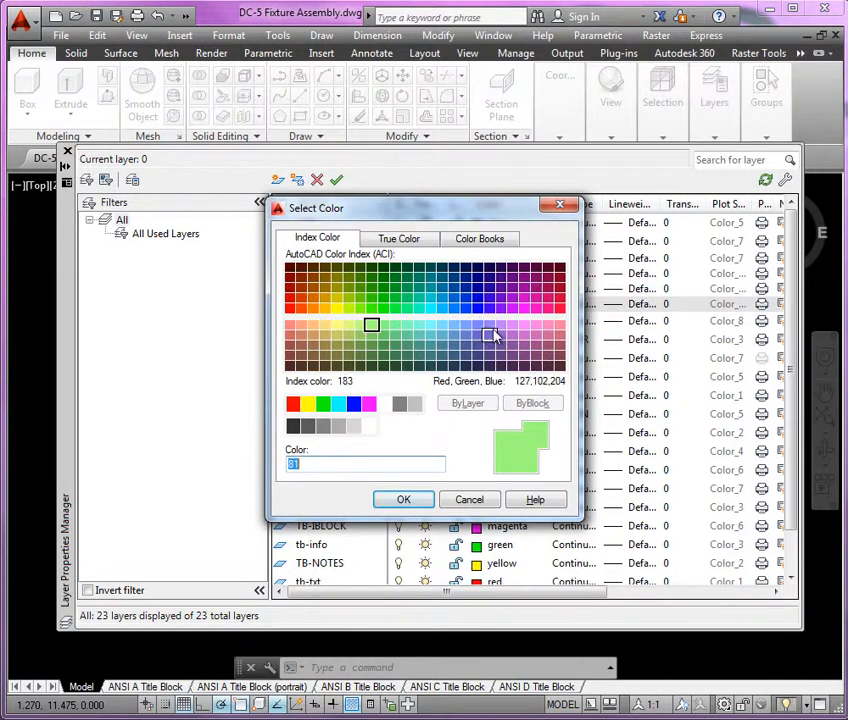
click(489, 324)
click(403, 500)
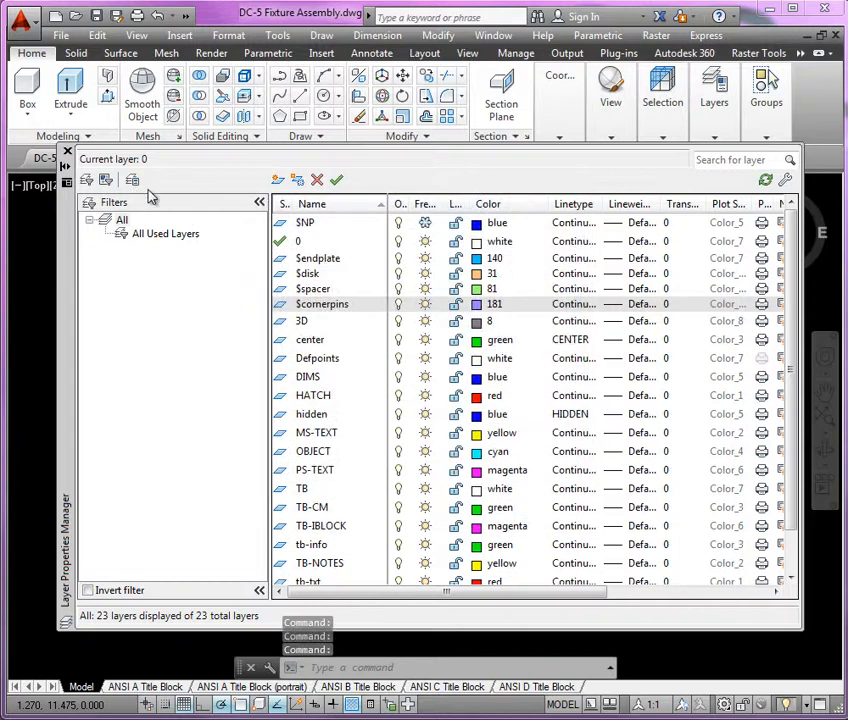
Step: Create a layer named $centerpin and give it index color 230
click(278, 179)
text(c)
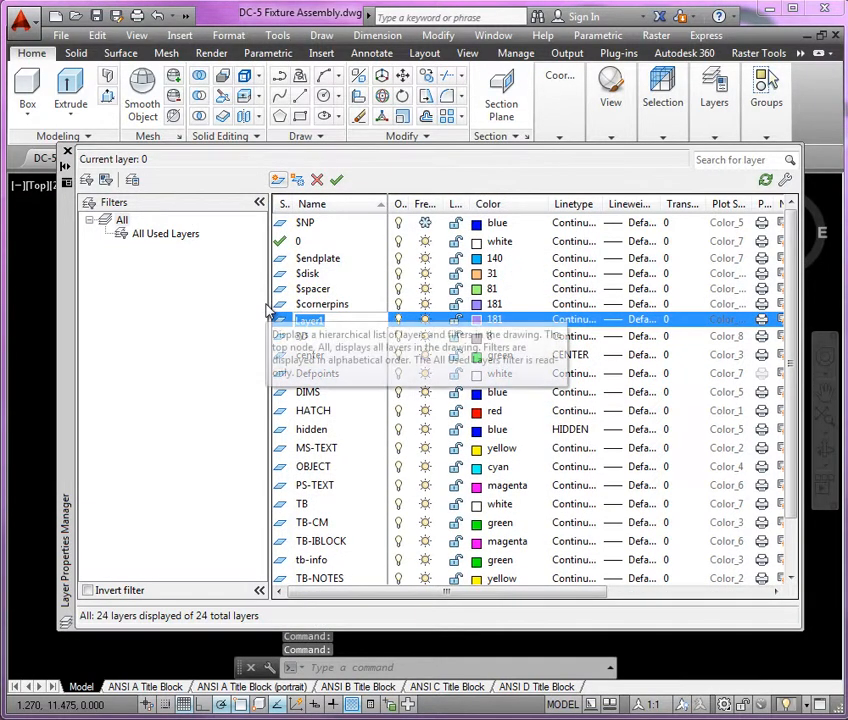
text(ent)
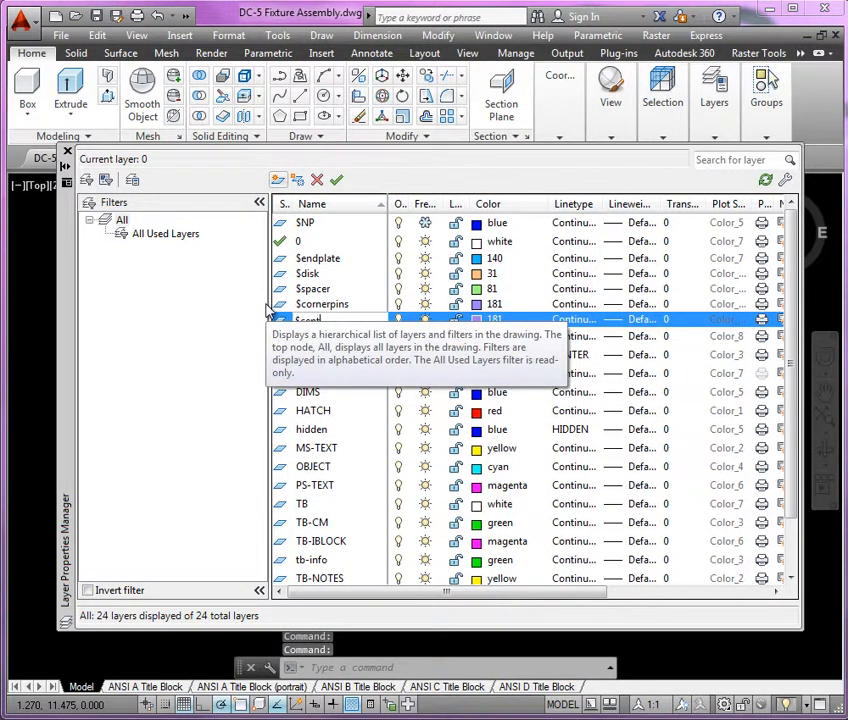
text(erpin)
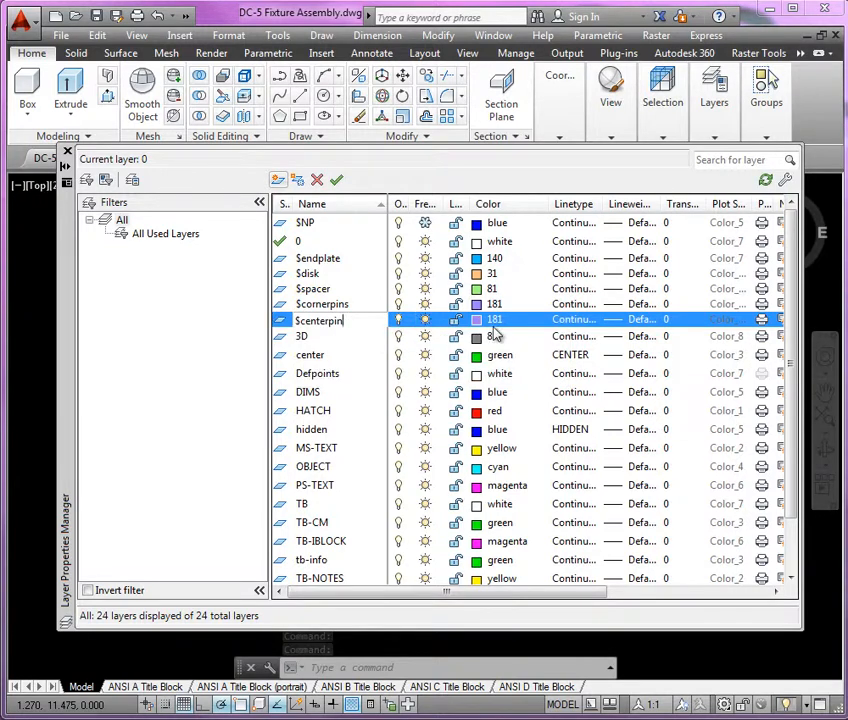
click(483, 320)
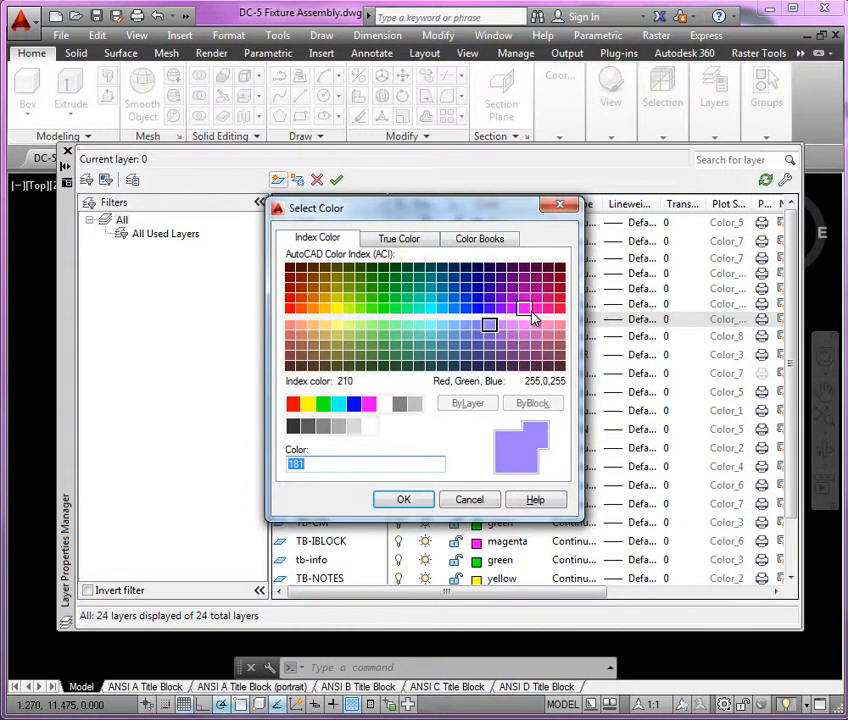
click(547, 307)
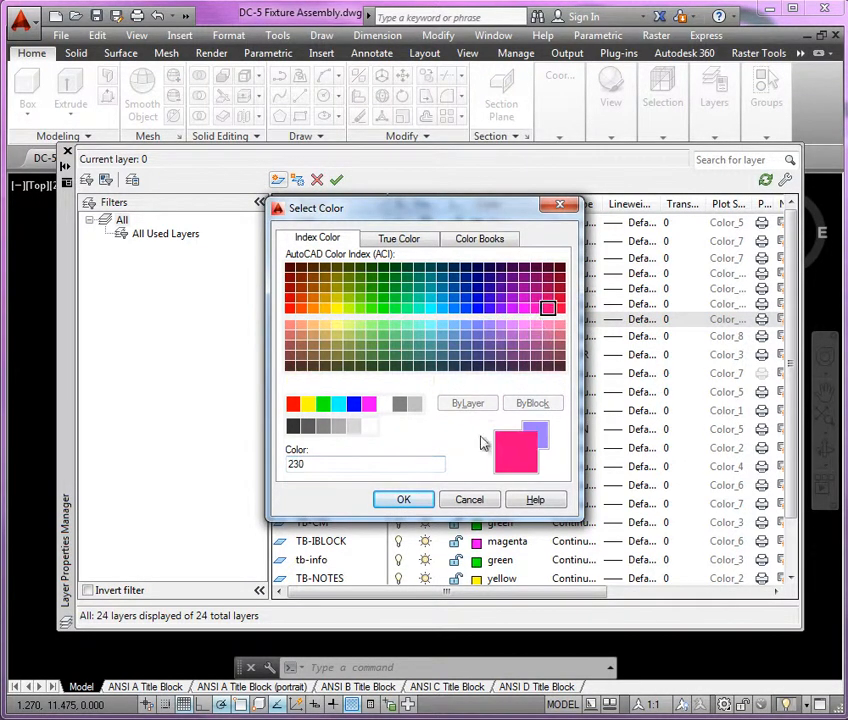
click(425, 500)
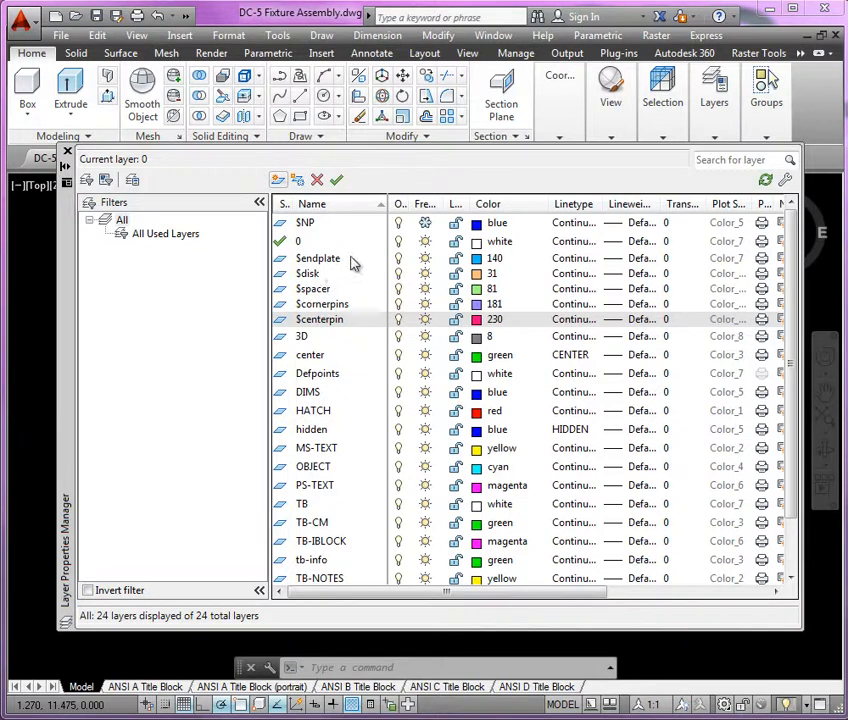
Step: Make the $endplate layer current, minimize the browser reference window, and move the collapsed layer manager out of the drawing area
click(341, 262)
double_click(341, 262)
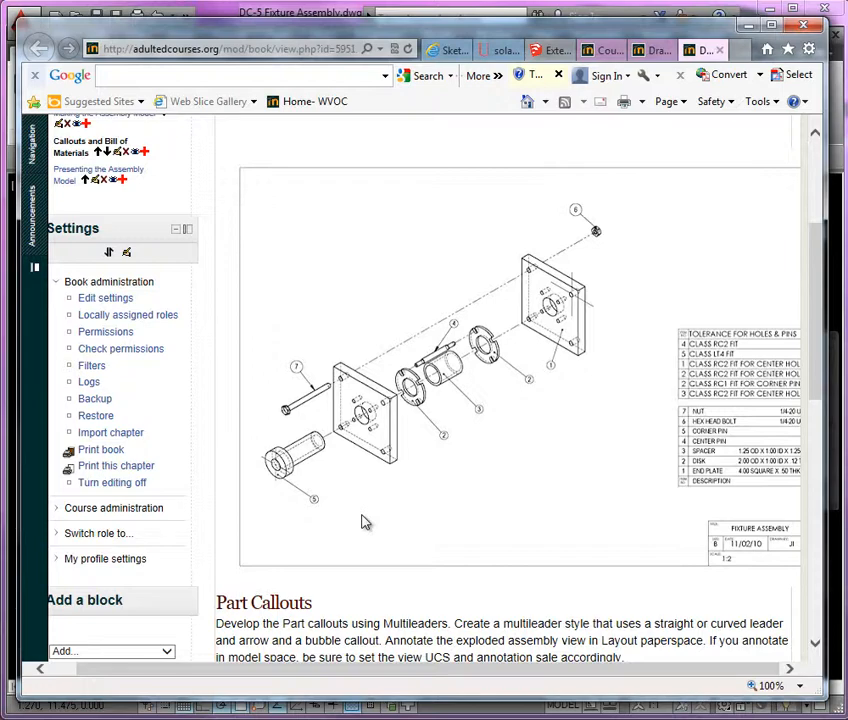
click(745, 30)
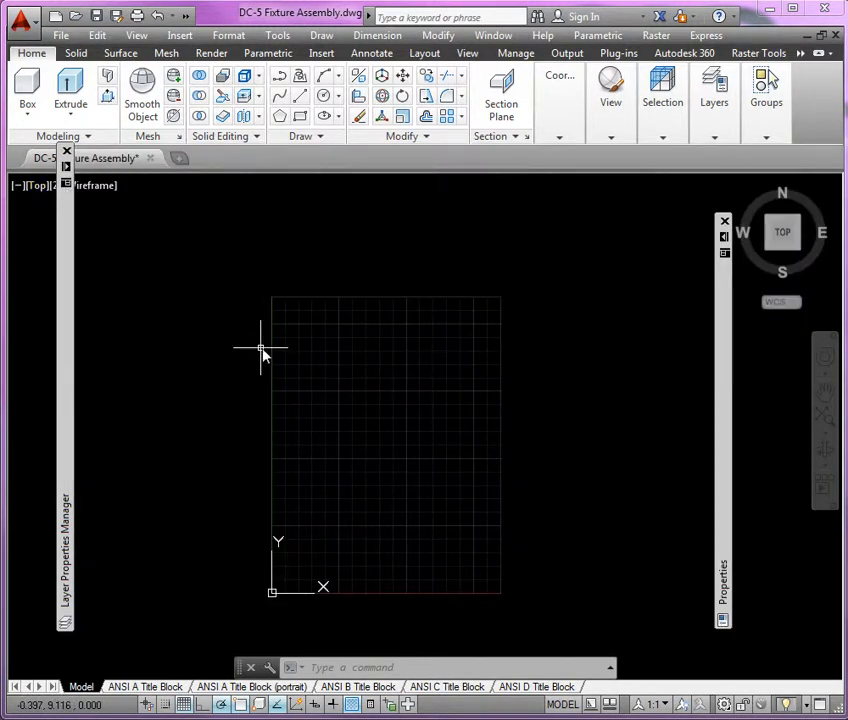
mouse_move(66, 244)
mouse_down()
mouse_move(257, 288)
mouse_move(408, 358)
mouse_move(15, 326)
mouse_up()
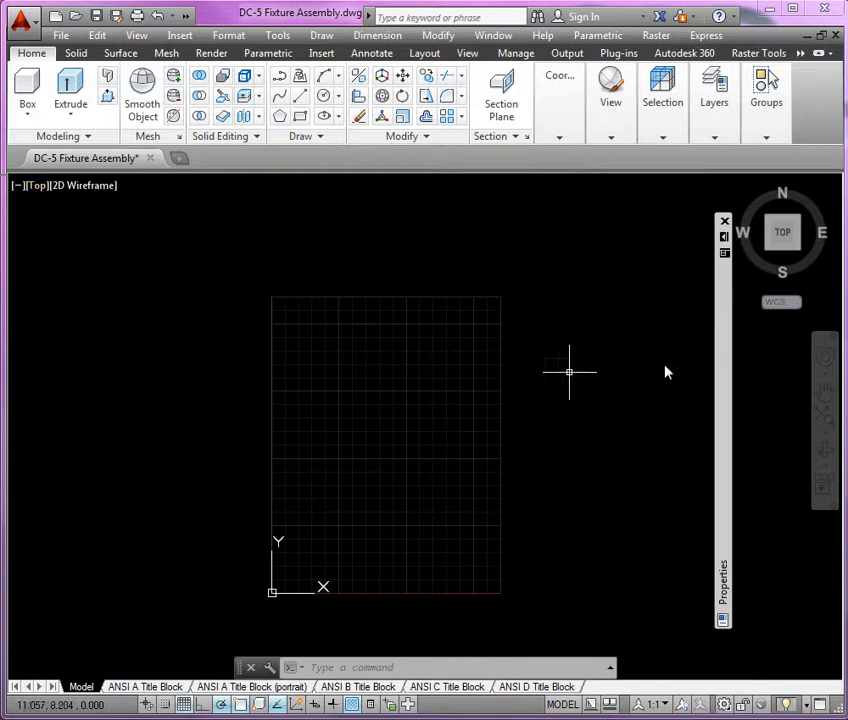
Step: Insert endplate-solid from the wblocks folder with Explode enabled, placing it in the drawing near the origin
mouse_move(806, 250)
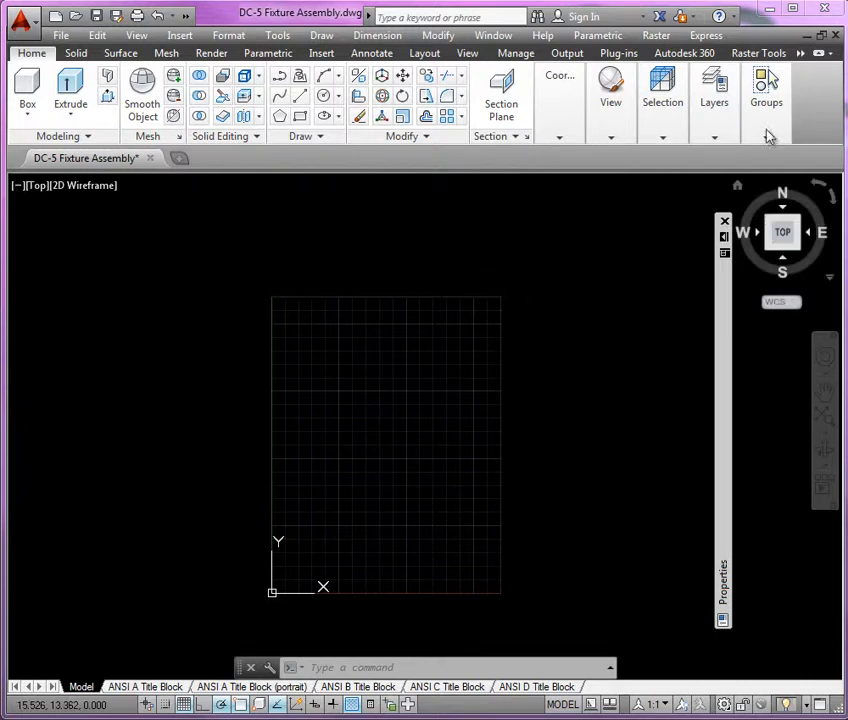
click(320, 57)
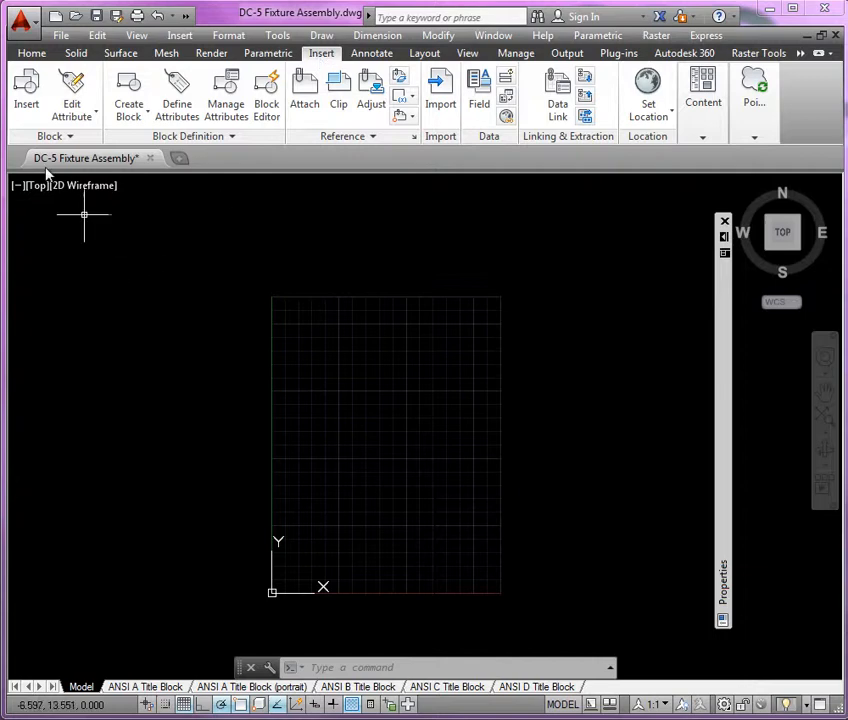
click(26, 95)
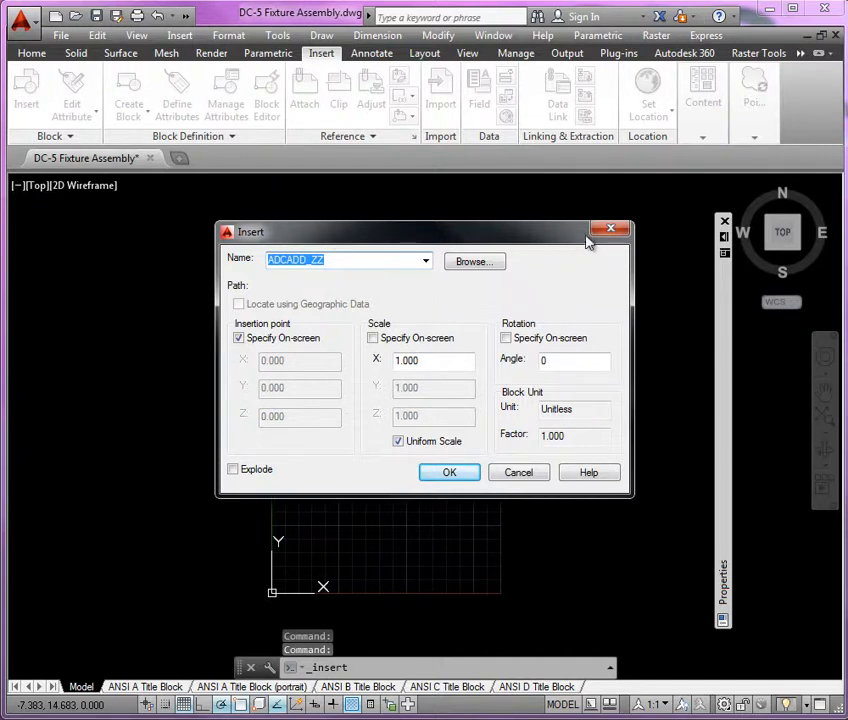
click(476, 266)
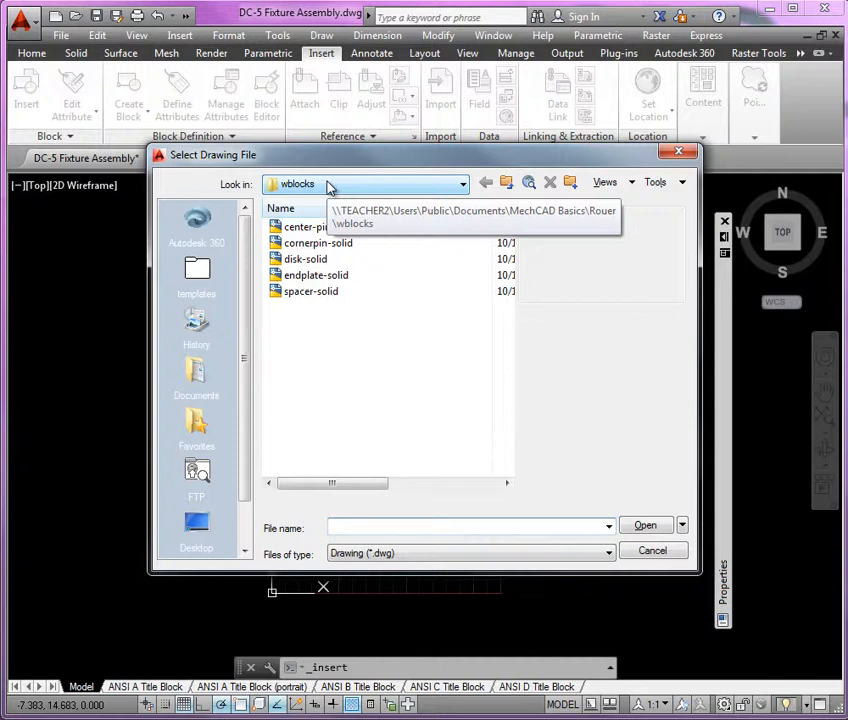
click(335, 277)
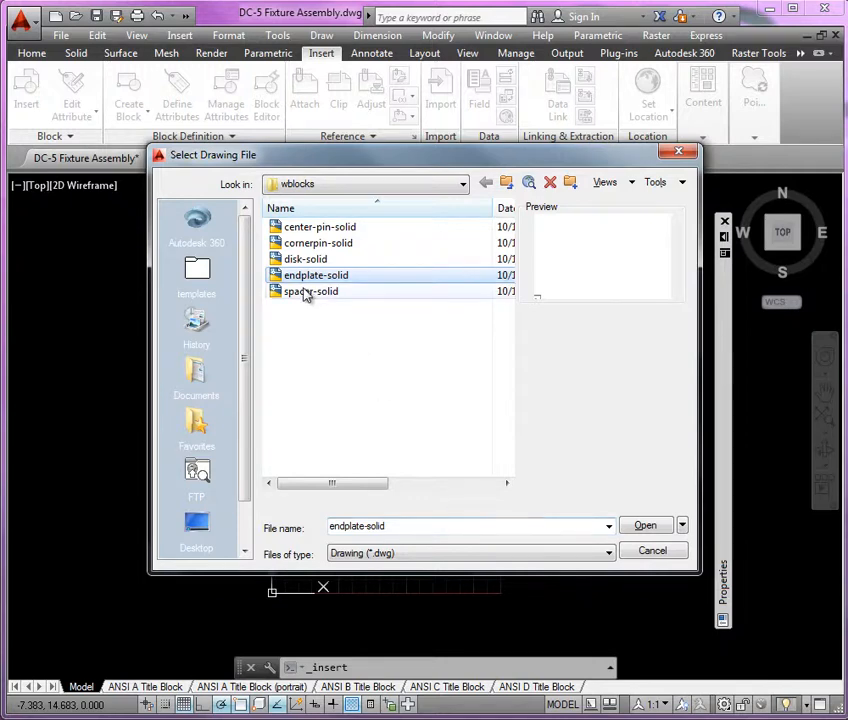
click(645, 527)
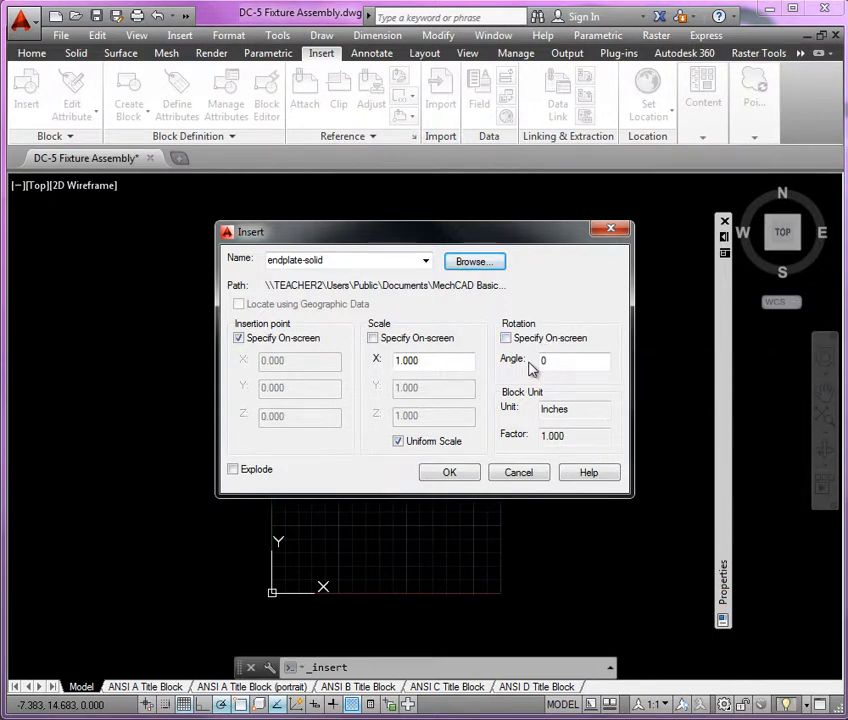
click(263, 472)
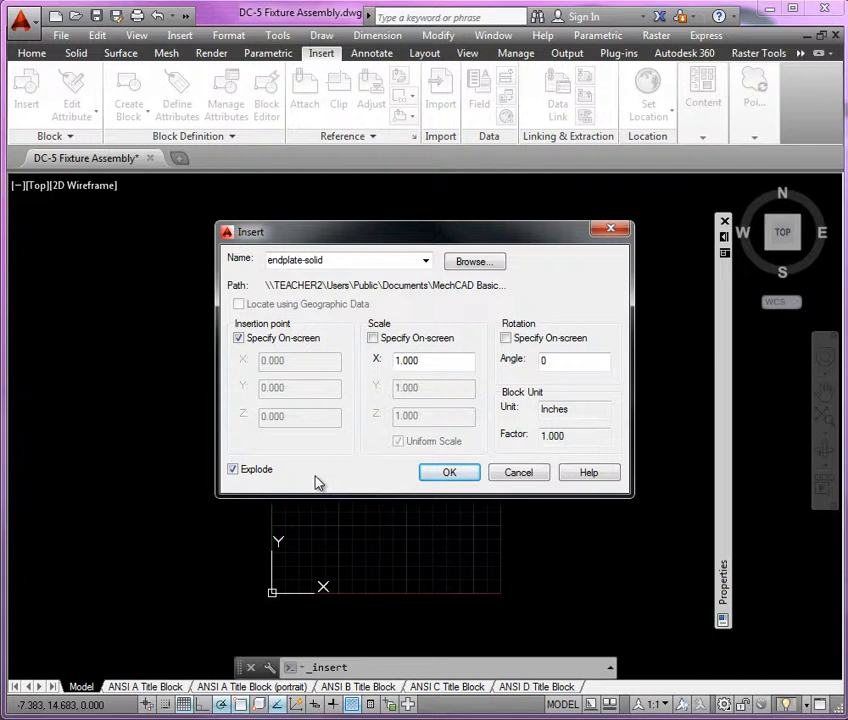
click(447, 473)
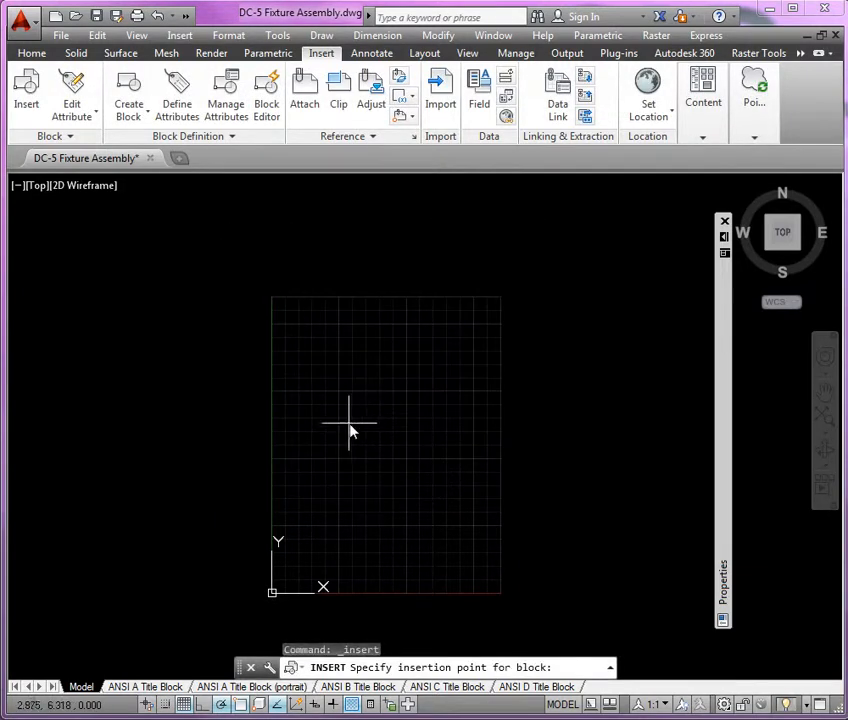
scroll(316, 443, down, 3)
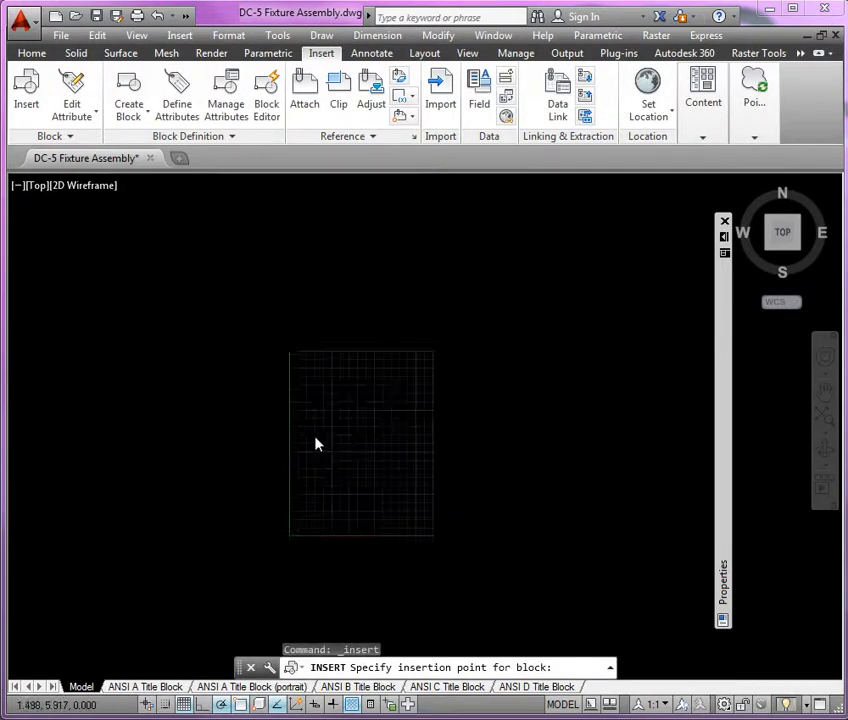
scroll(322, 455, up, 4)
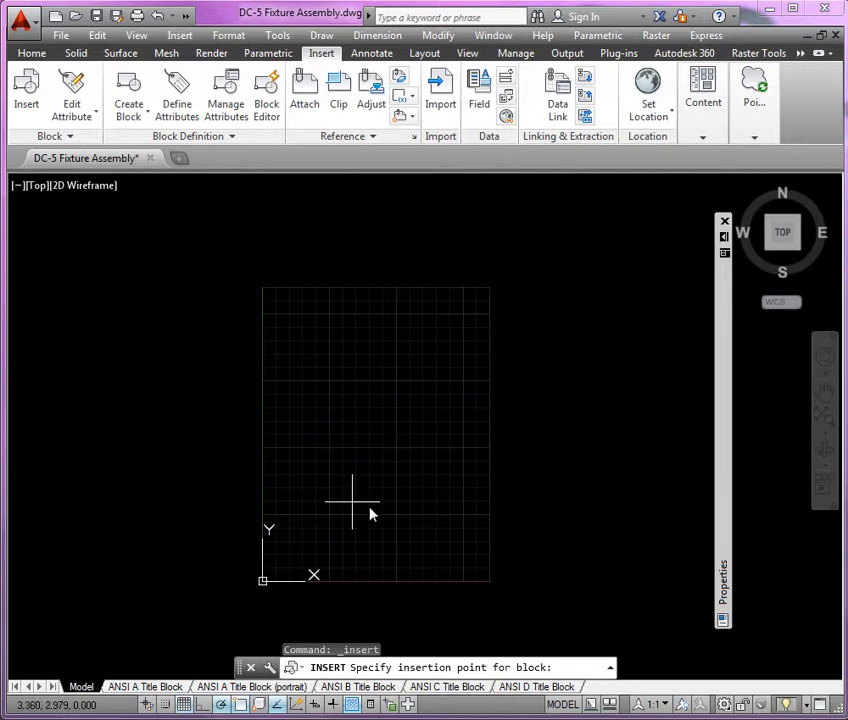
click(276, 568)
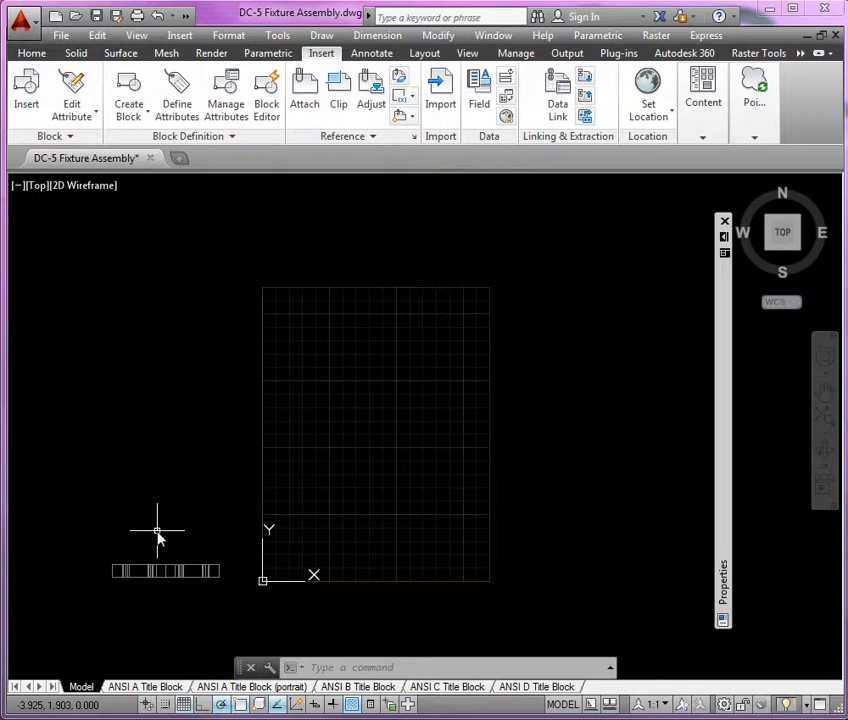
Step: View the inserted end plate from the SE Isometric direction in the Conceptual visual style
click(208, 574)
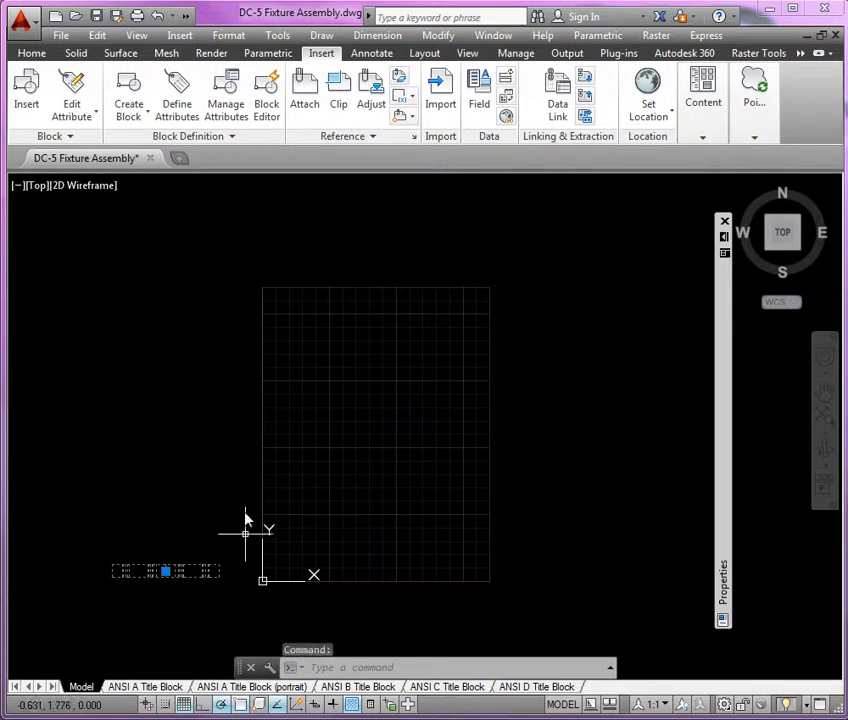
scroll(172, 622, up, 4)
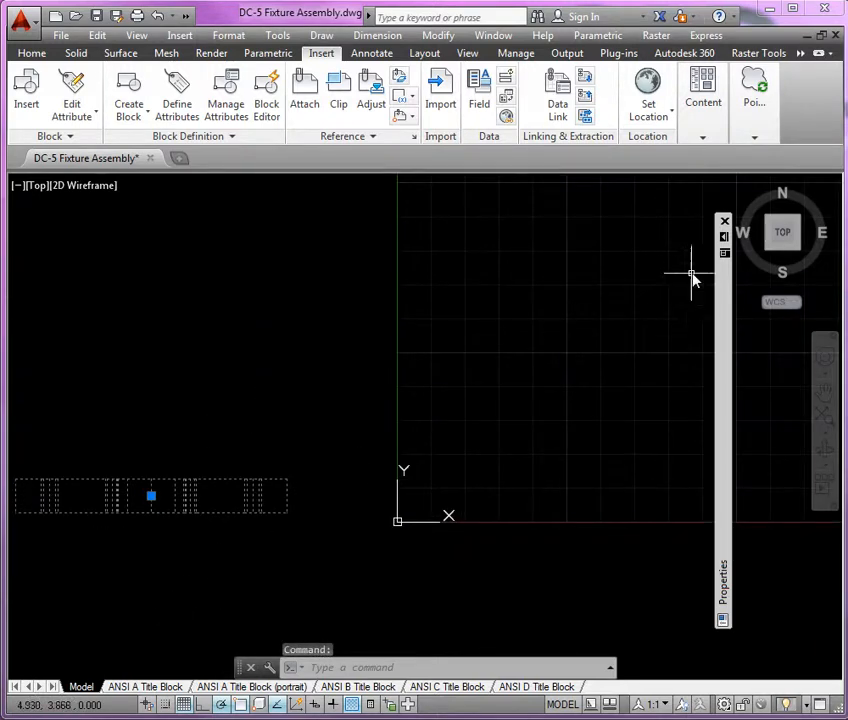
click(801, 251)
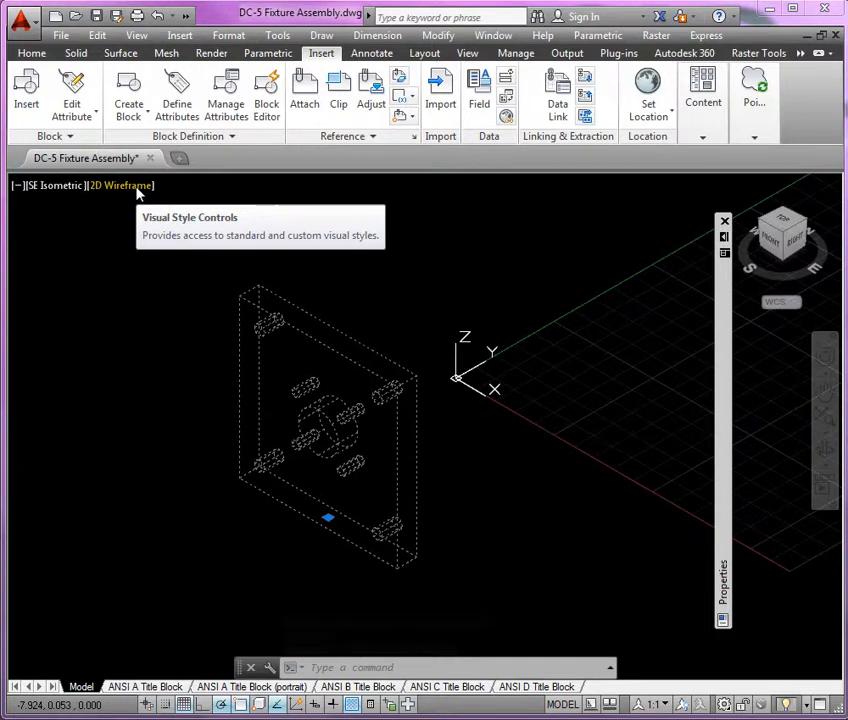
click(138, 189)
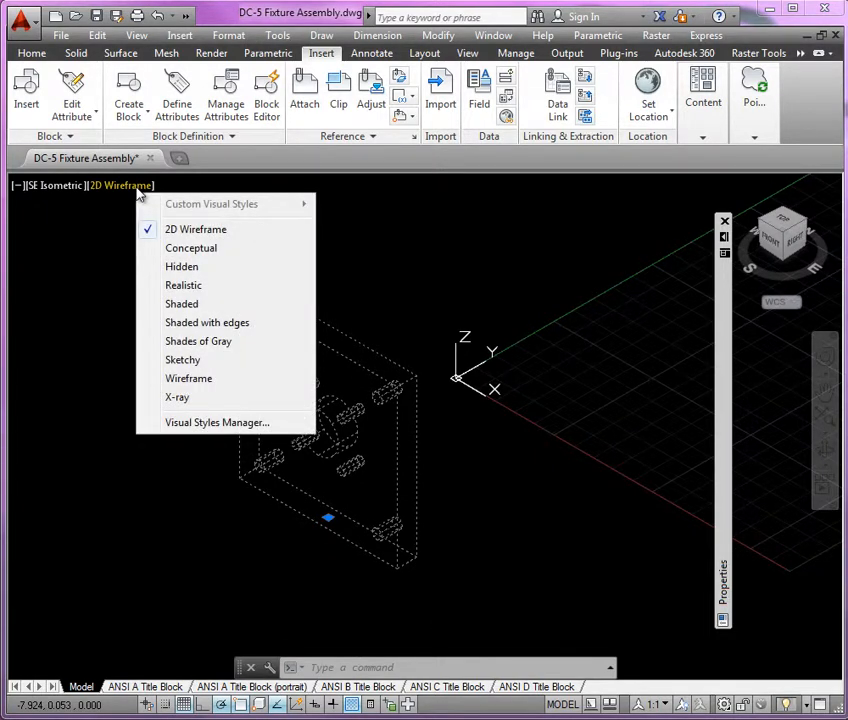
click(186, 249)
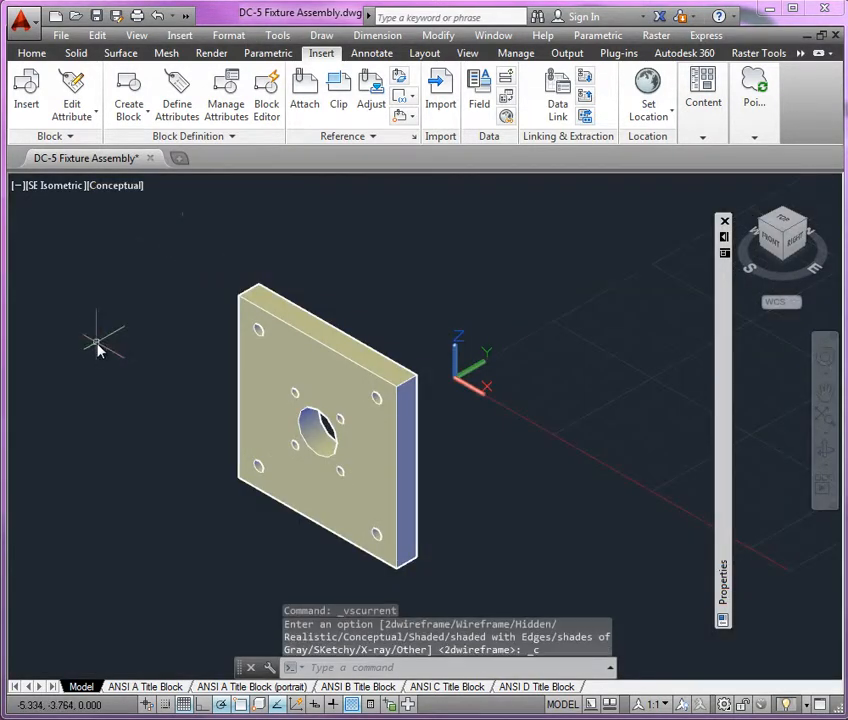
key(Escape)
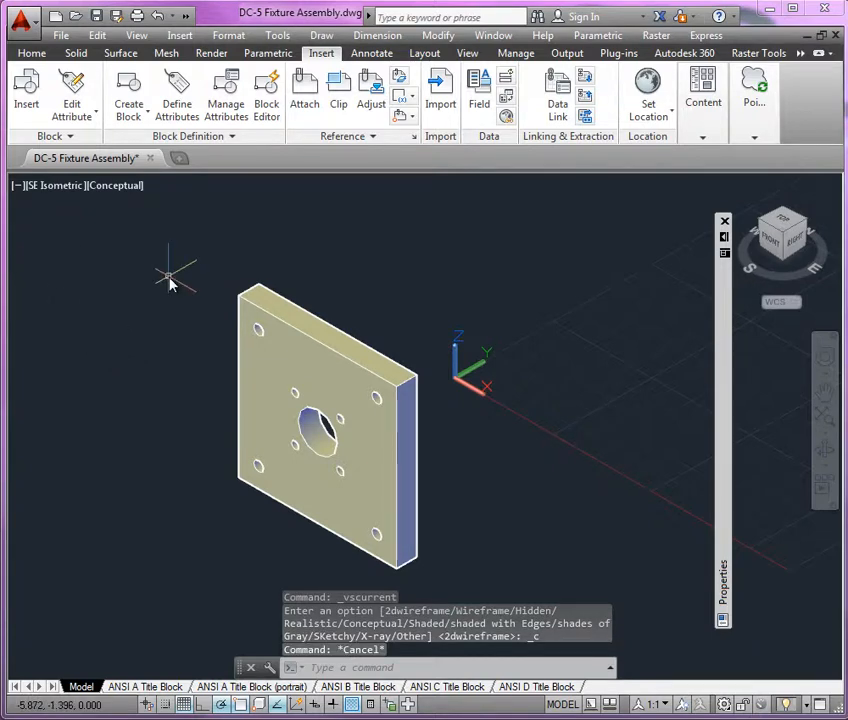
Step: Reassign the end plate solid to the $endplate layer and clear the selection
click(27, 55)
click(718, 132)
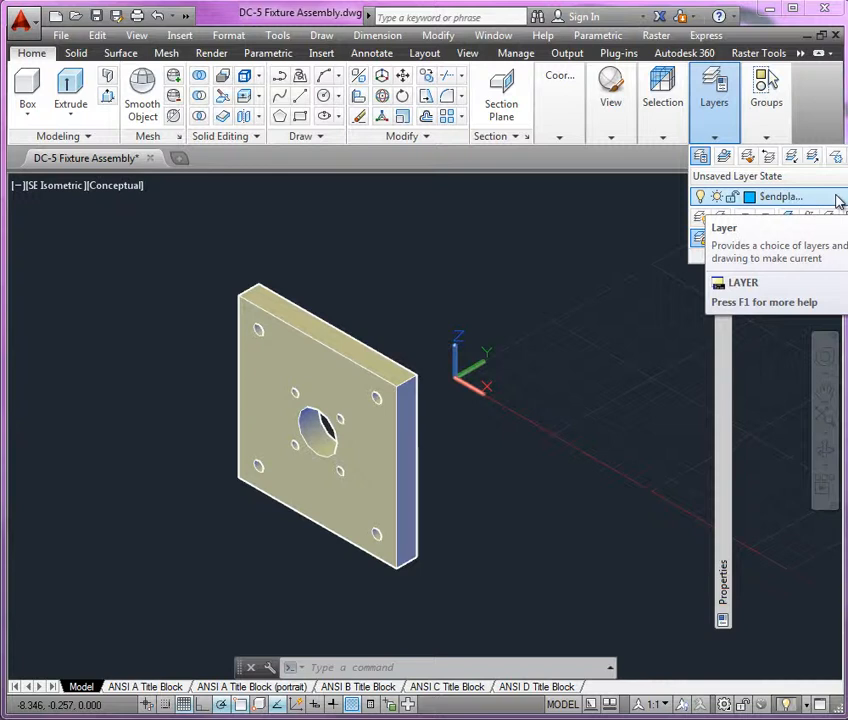
click(372, 380)
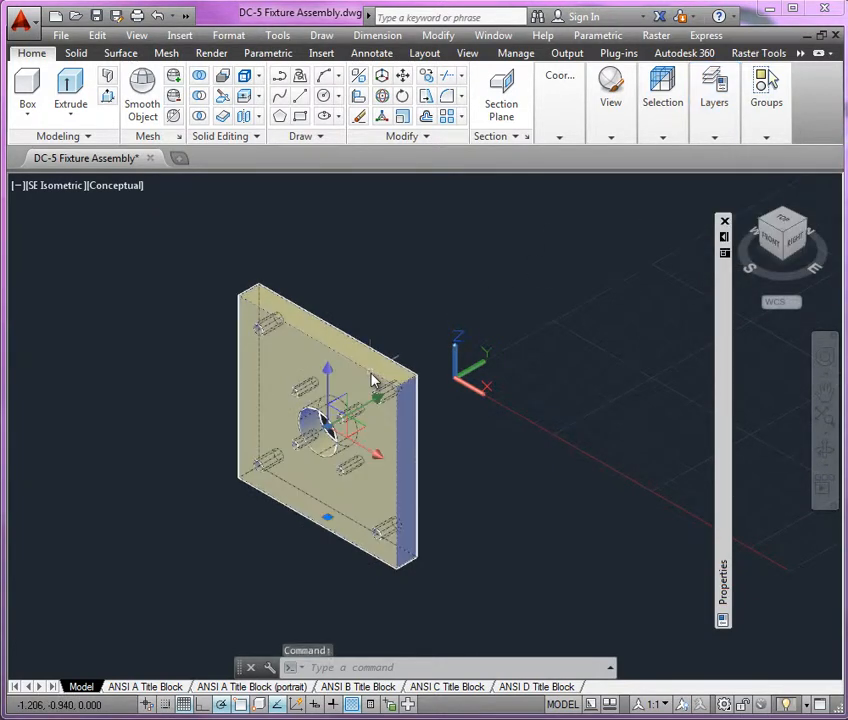
click(714, 136)
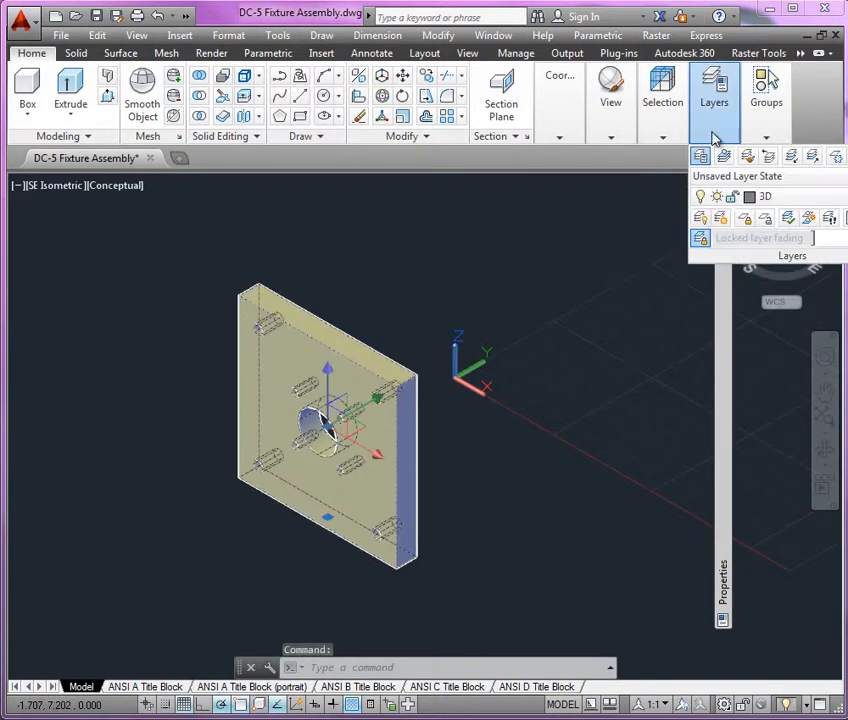
click(785, 206)
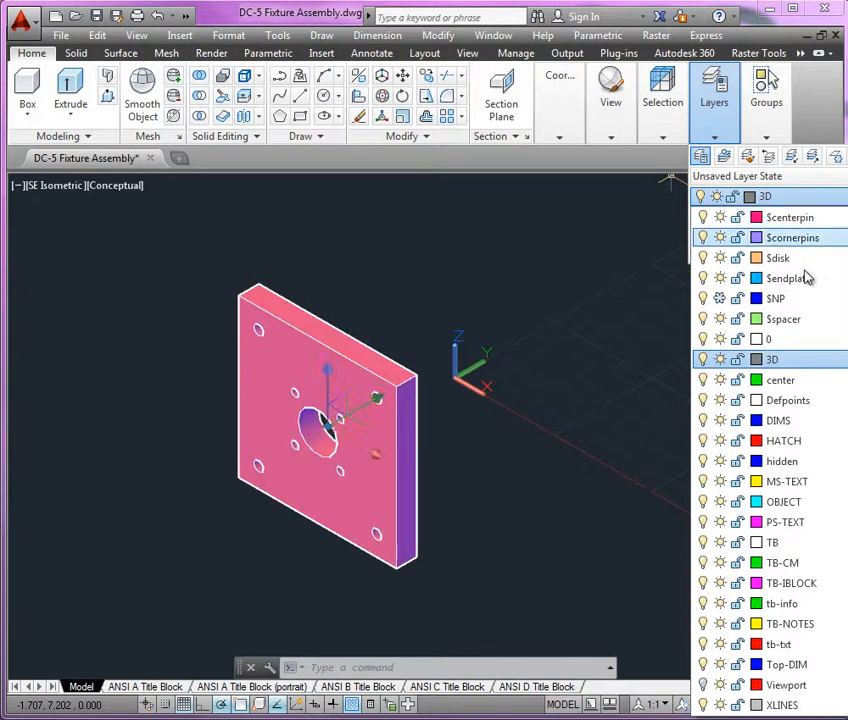
click(790, 279)
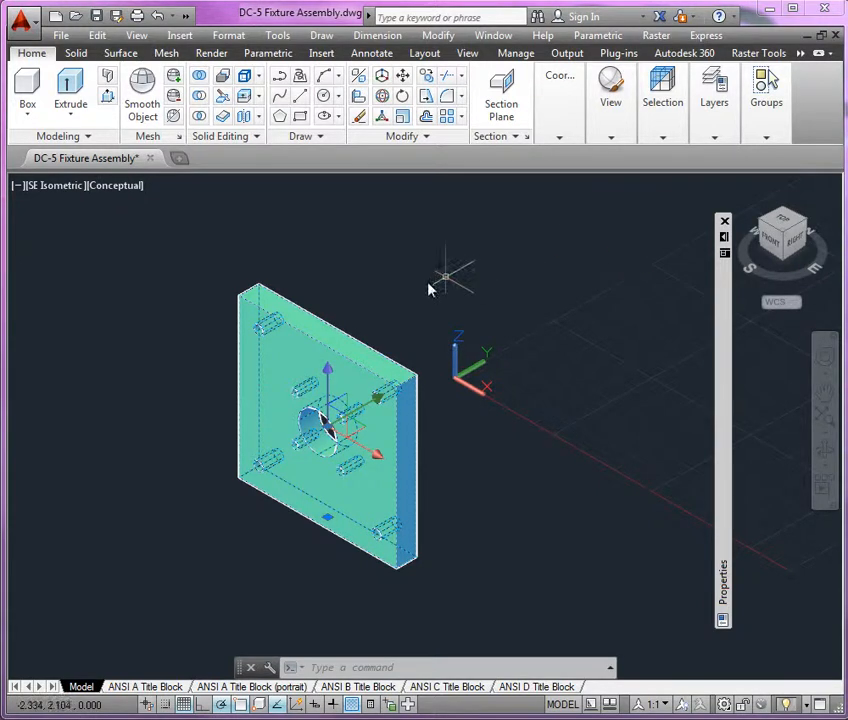
mouse_move(359, 347)
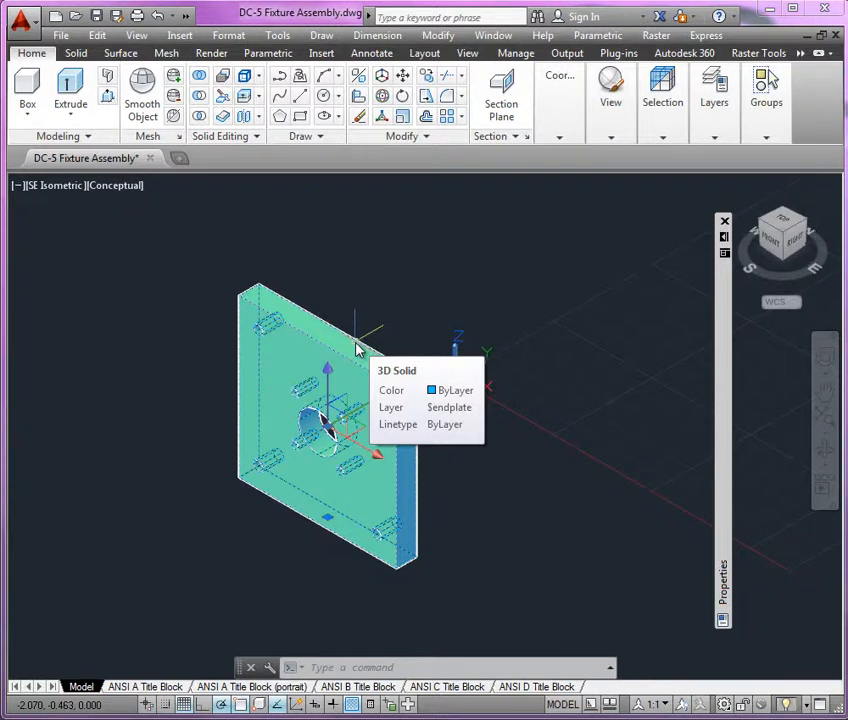
key(Escape)
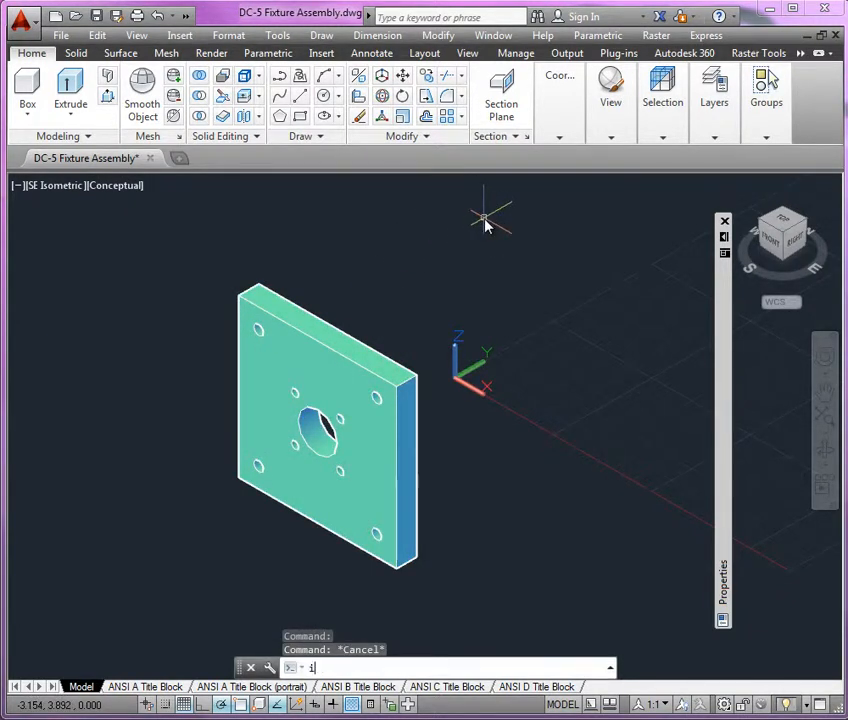
Step: Insert disk-solid from the wblocks folder as an exploded block, placing it beside the end plate near the X axis
text(i)
key(Return)
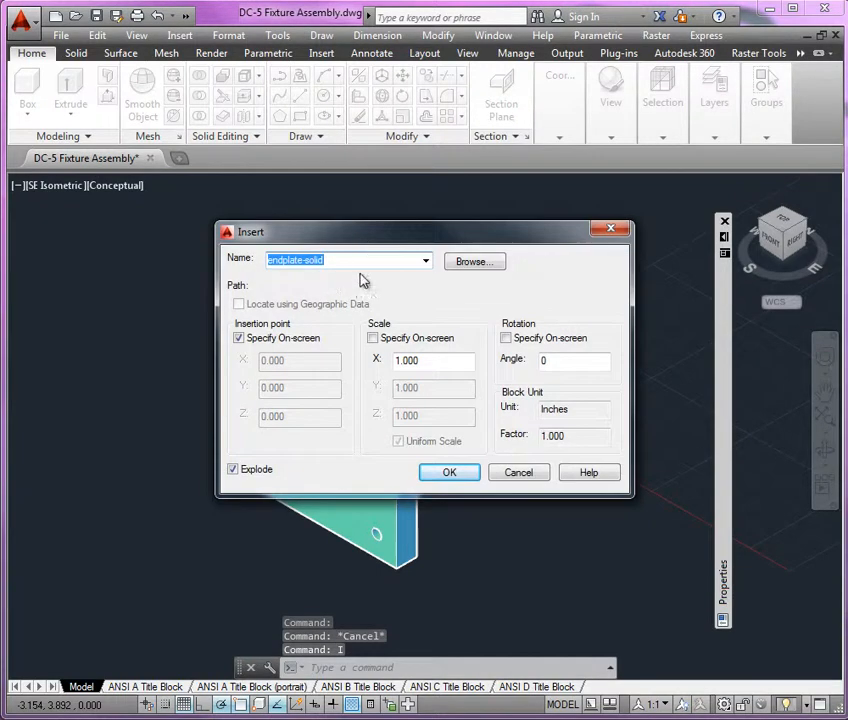
click(488, 265)
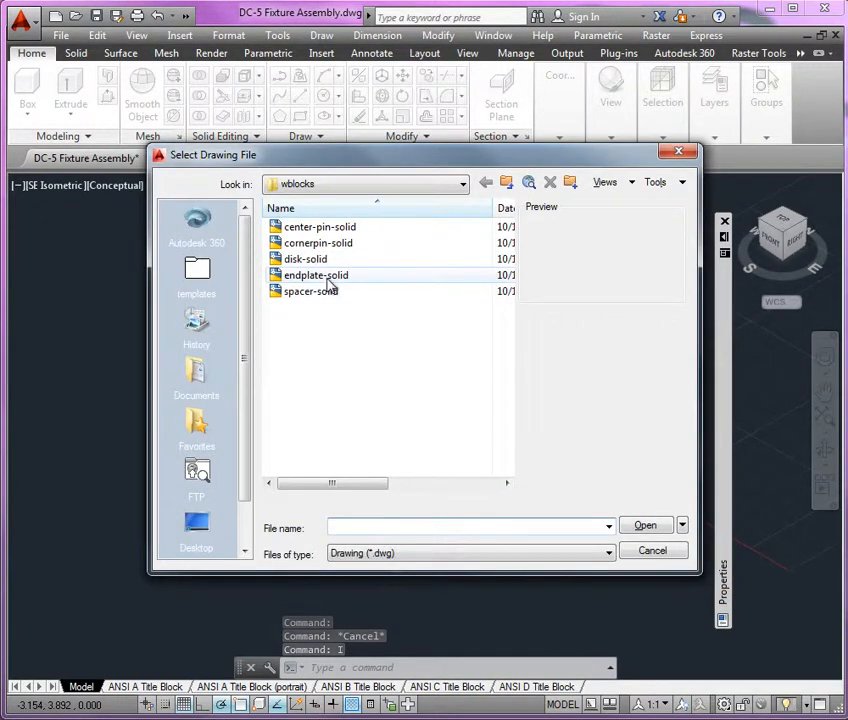
click(305, 259)
click(645, 537)
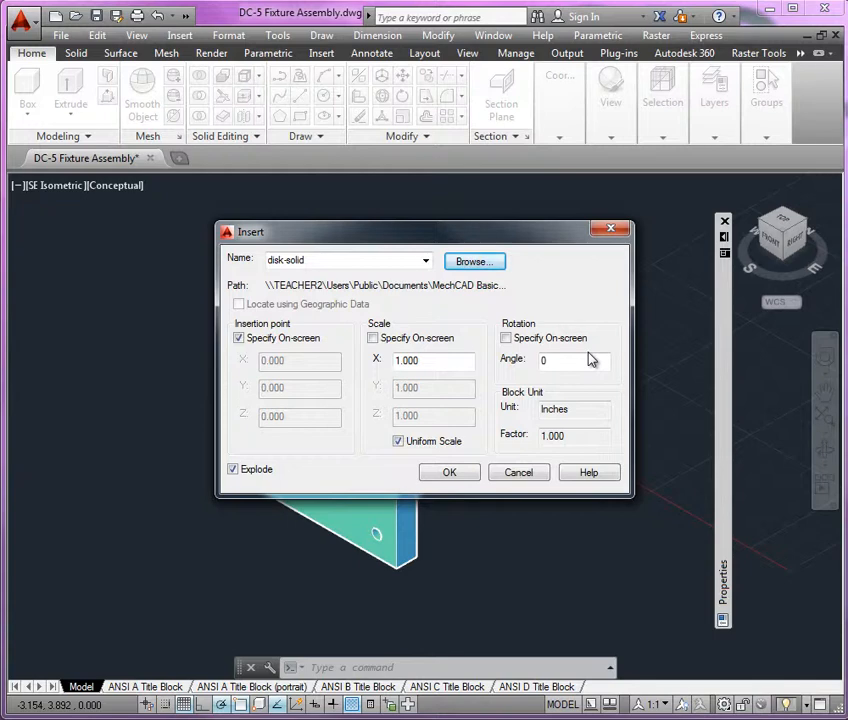
click(455, 478)
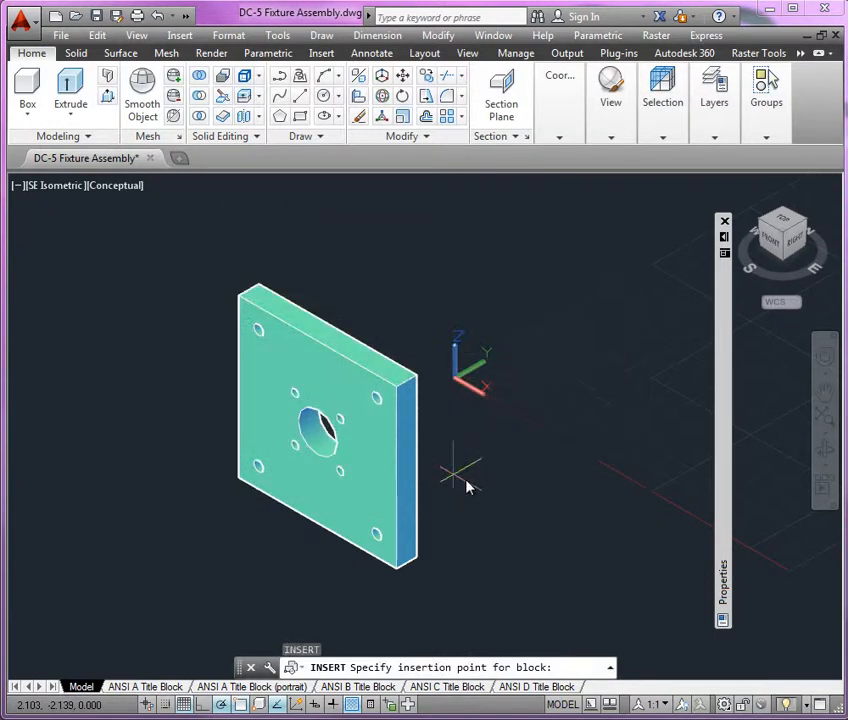
click(549, 531)
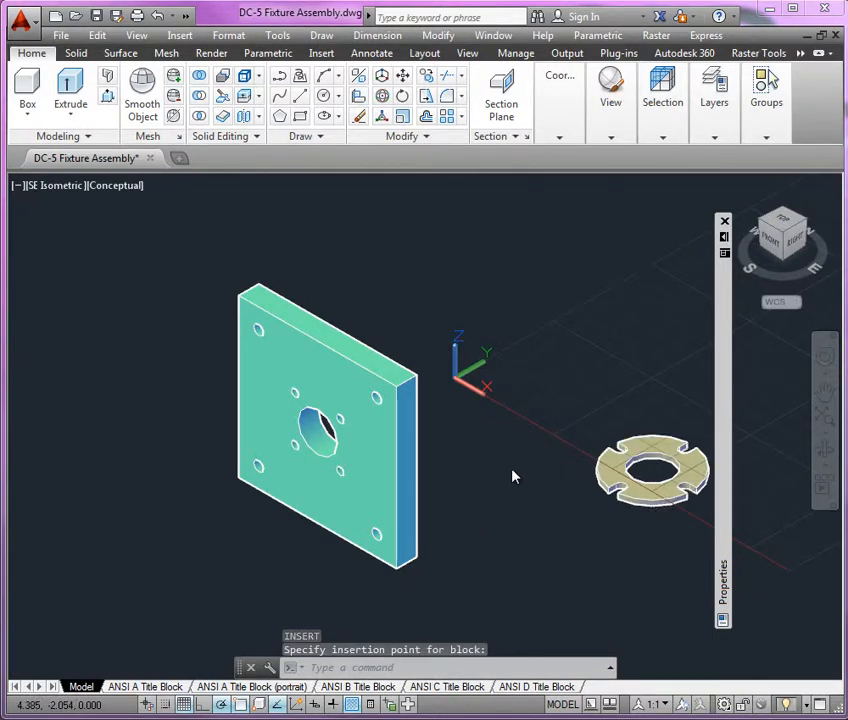
Step: Insert spacer-solid from the wblocks folder as an exploded block, placing it near the origin between the end plate and the disk
key(Return)
click(489, 262)
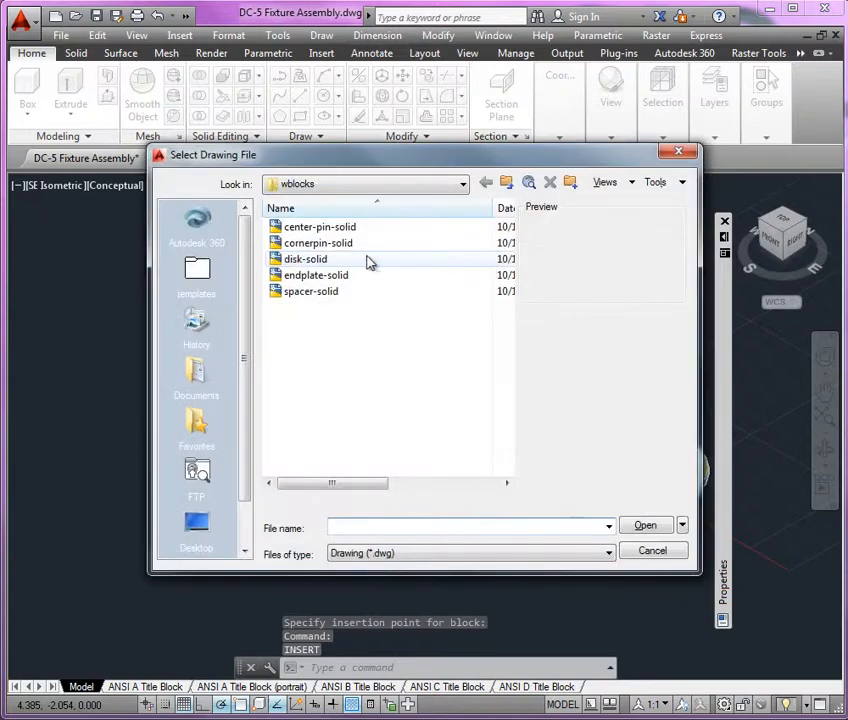
click(322, 292)
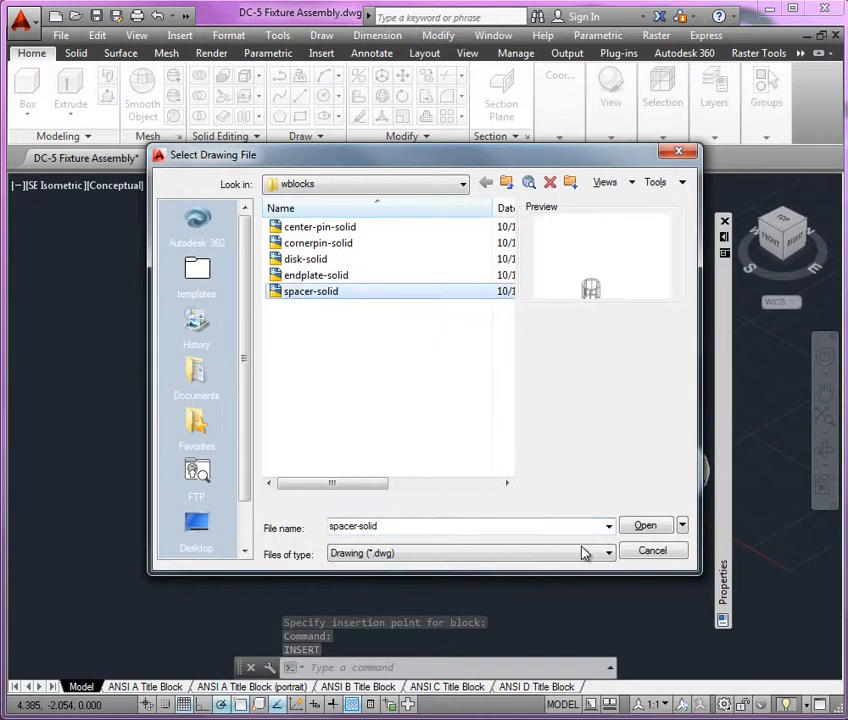
click(636, 526)
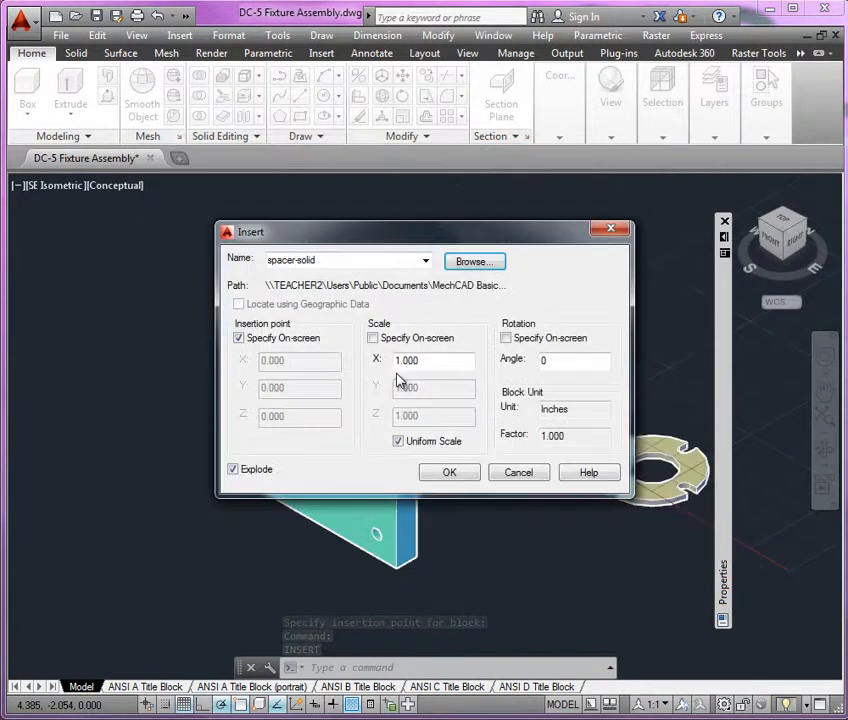
click(452, 473)
click(458, 337)
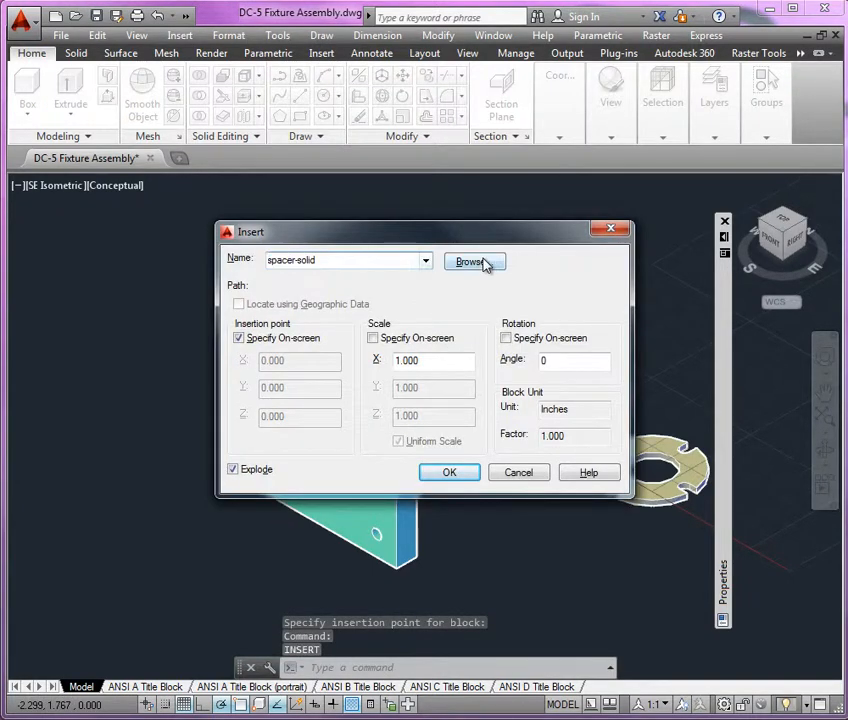
Step: Insert cornerpin-solid from the wblocks folder as an exploded block, placing it just behind the end plate
click(485, 262)
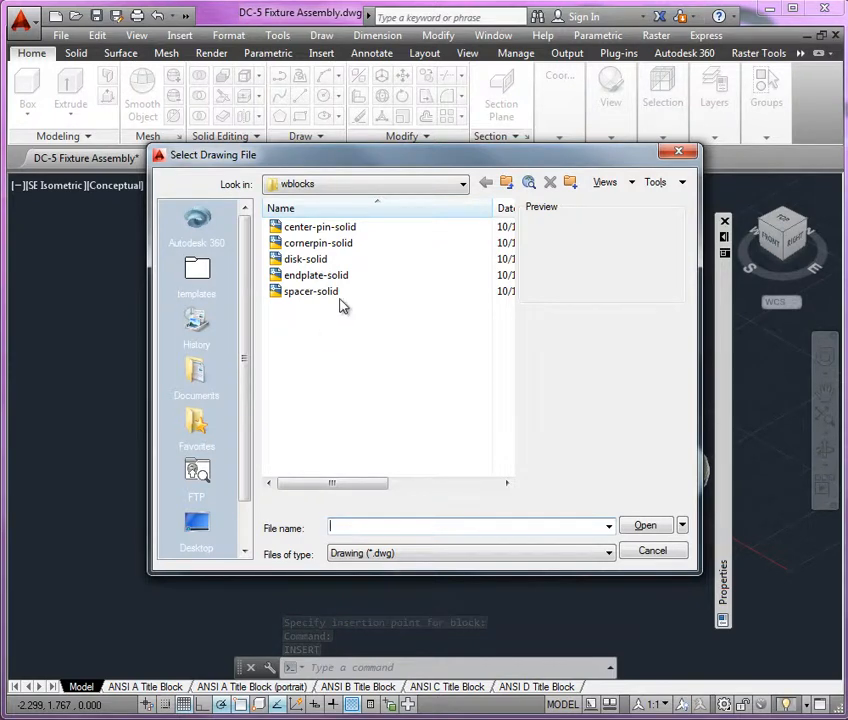
click(320, 243)
click(645, 526)
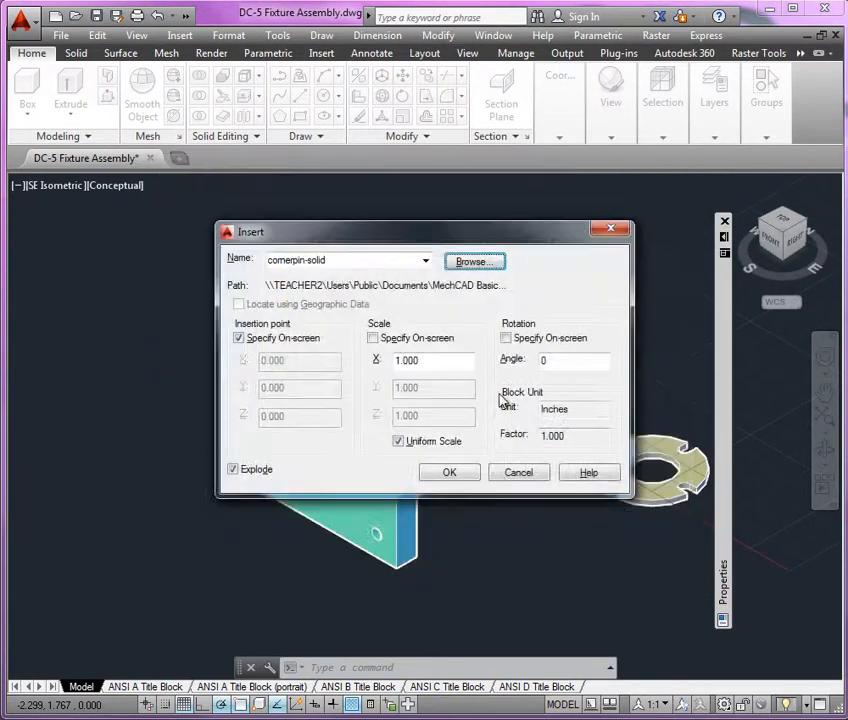
click(449, 474)
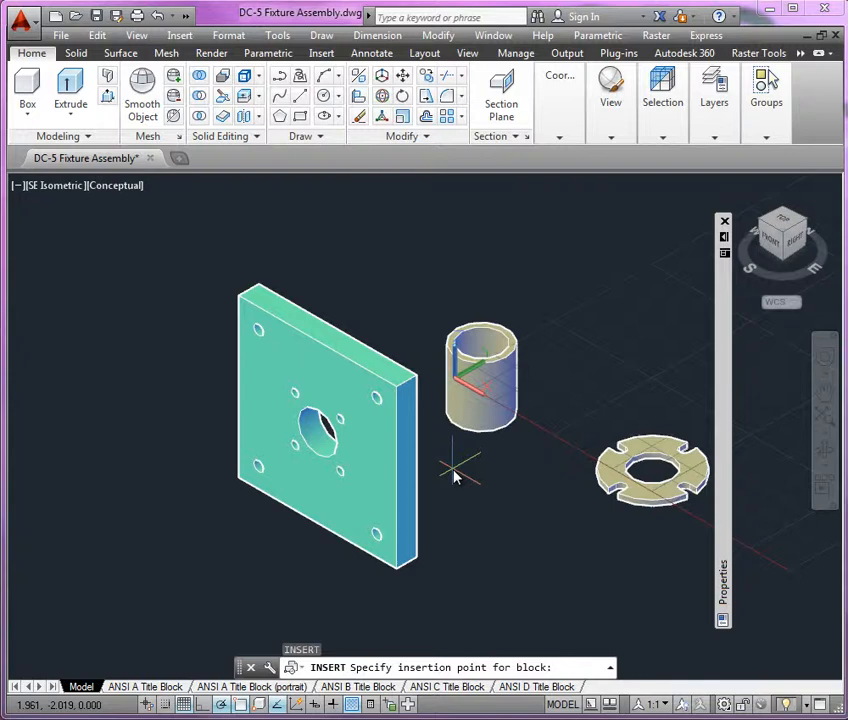
click(388, 300)
Step: Insert center-pin-solid from the wblocks folder as an exploded block, placing it in open space behind the disk
key(Return)
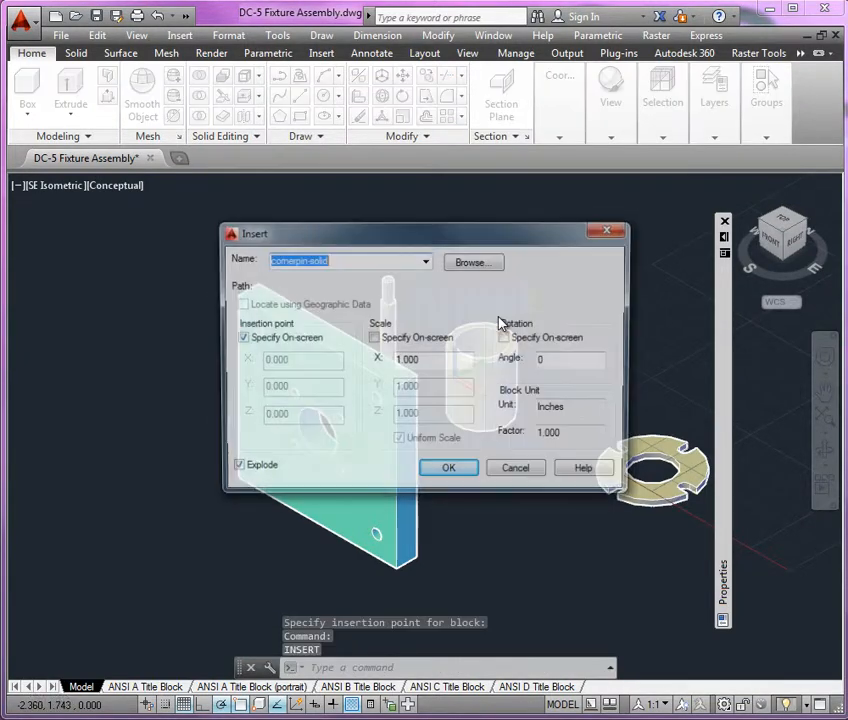
click(470, 263)
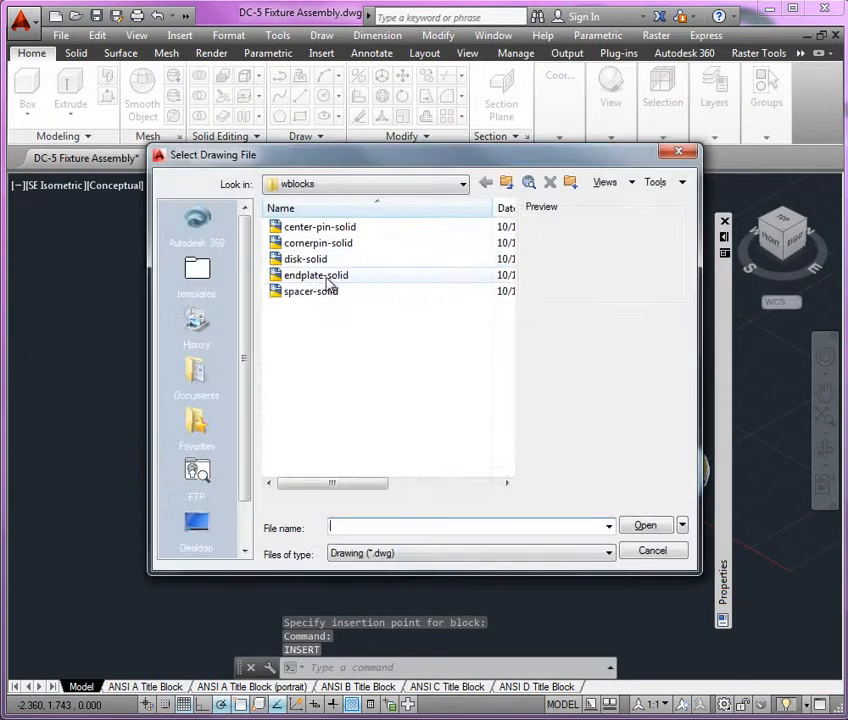
click(340, 229)
click(661, 530)
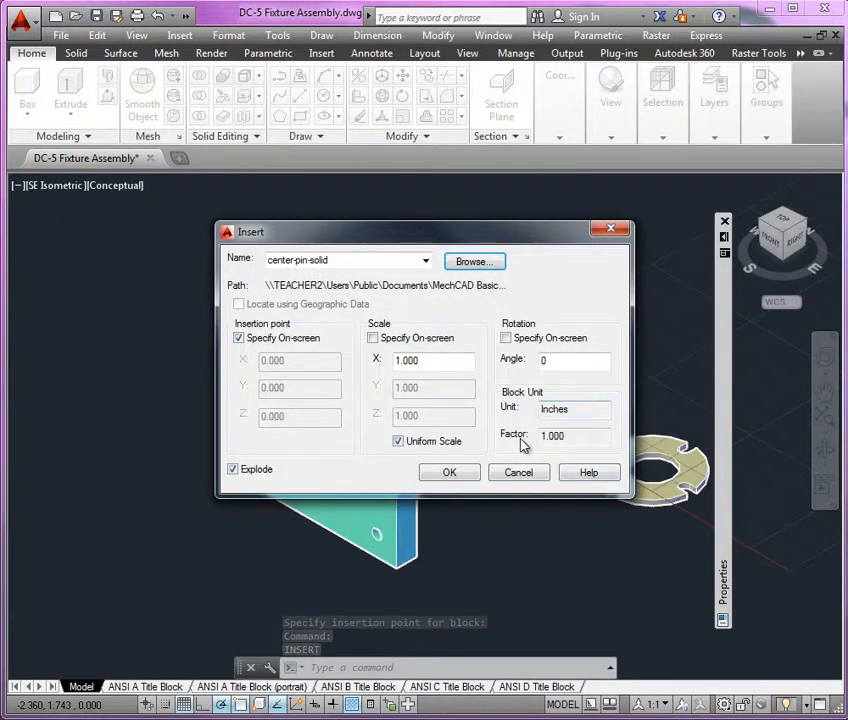
click(465, 473)
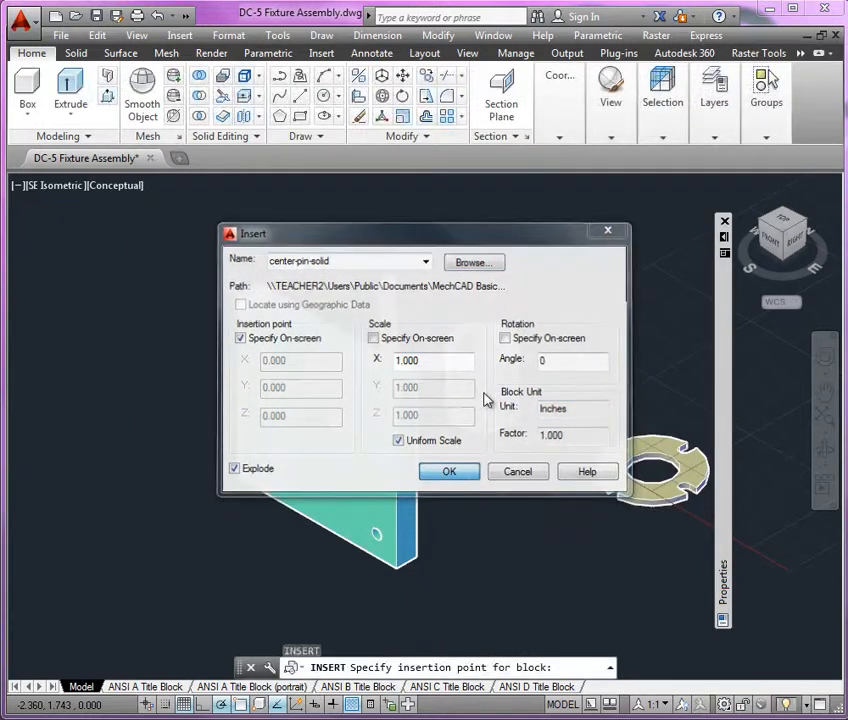
click(583, 372)
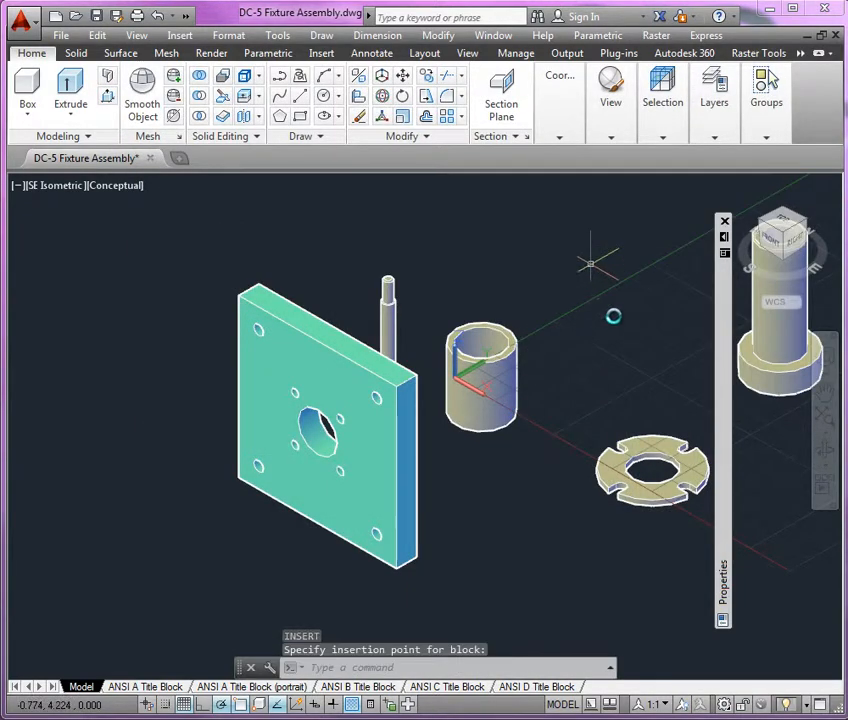
Step: Reassign the corner pin solid behind the end plate to the $cornerpins layer
middle_drag(585, 371, 449, 366)
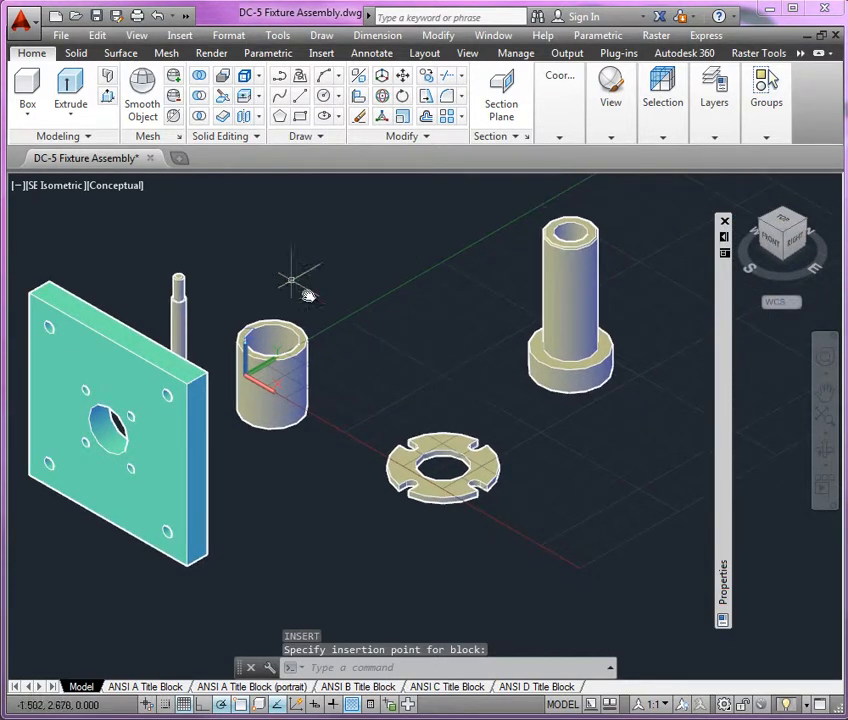
click(177, 290)
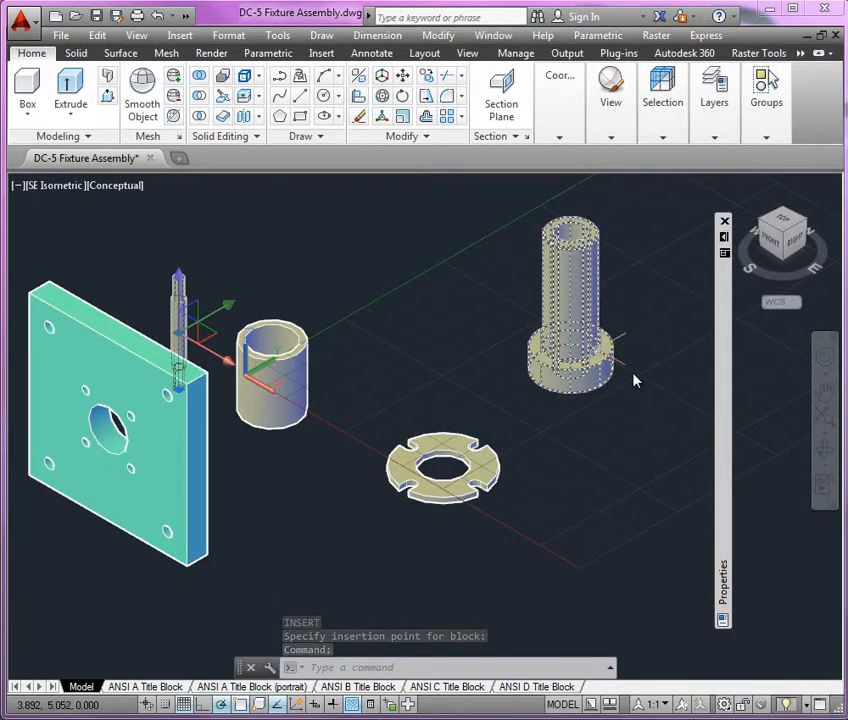
mouse_move(720, 404)
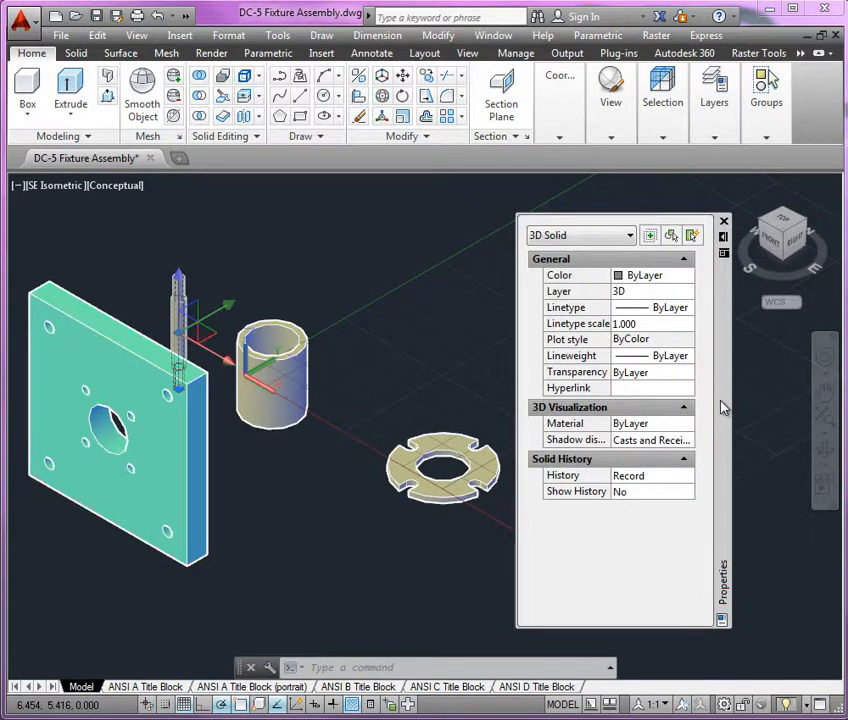
click(665, 292)
click(668, 294)
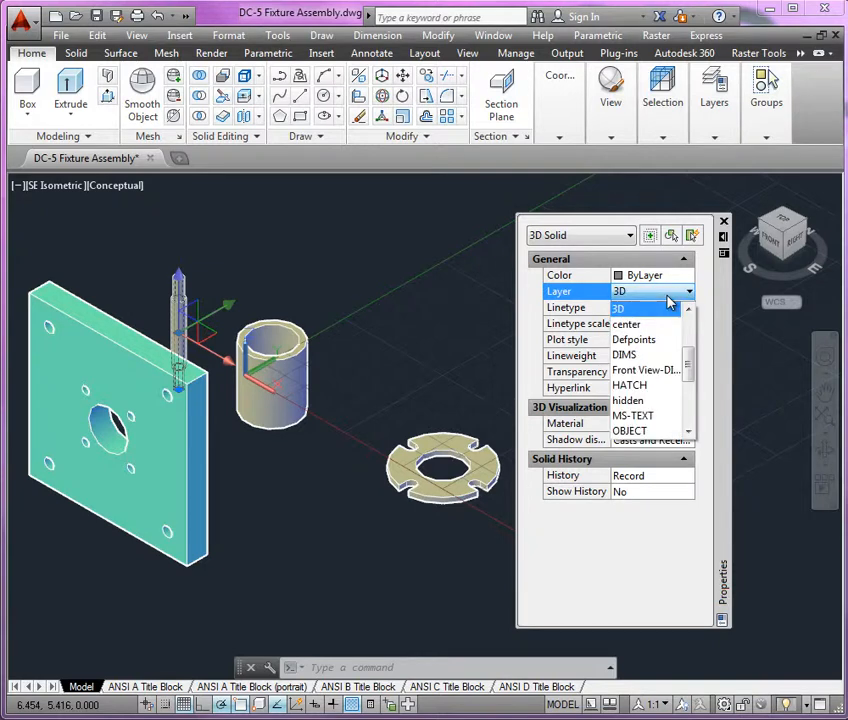
scroll(668, 305, up, 3)
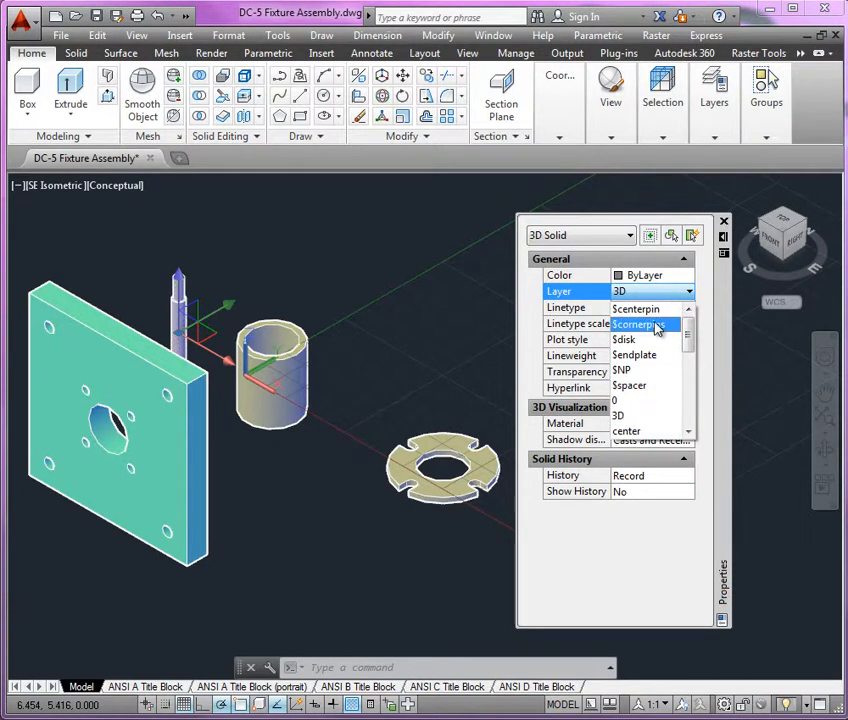
click(650, 325)
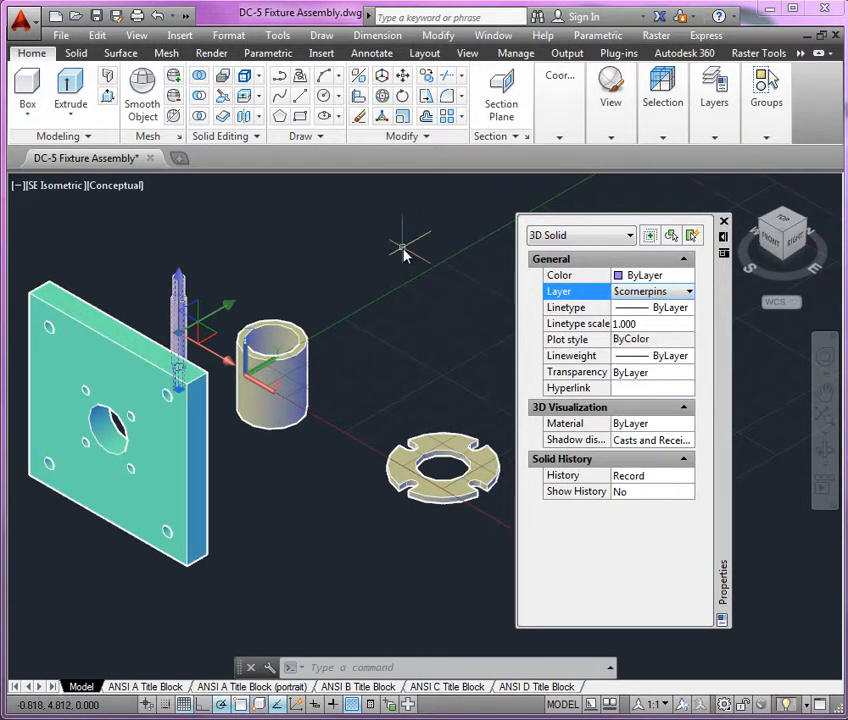
Step: Reassign the cylindrical spacer solid to the $spacer layer and clear the selection
click(299, 337)
mouse_move(726, 411)
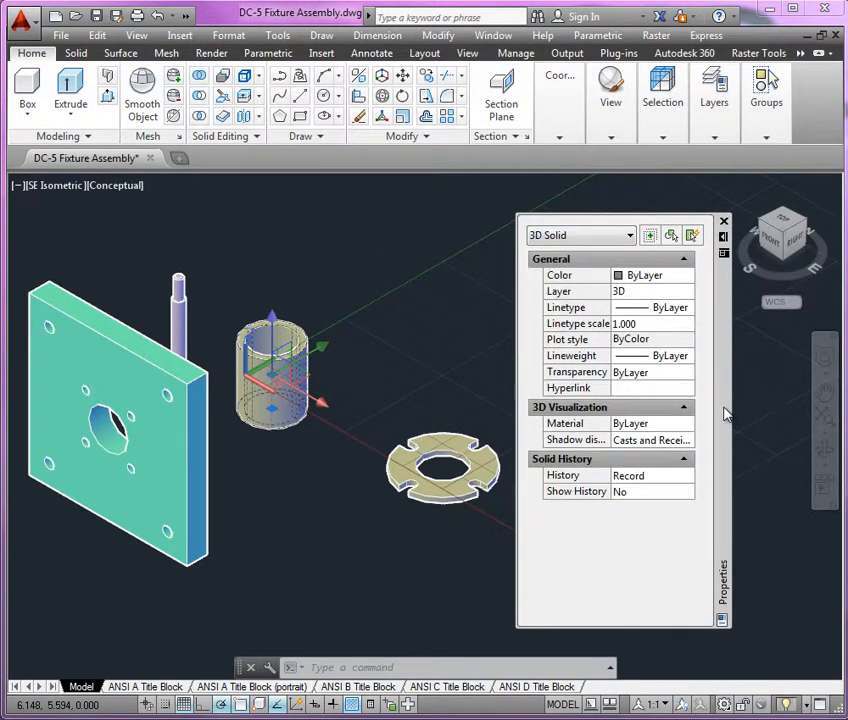
click(648, 292)
click(649, 293)
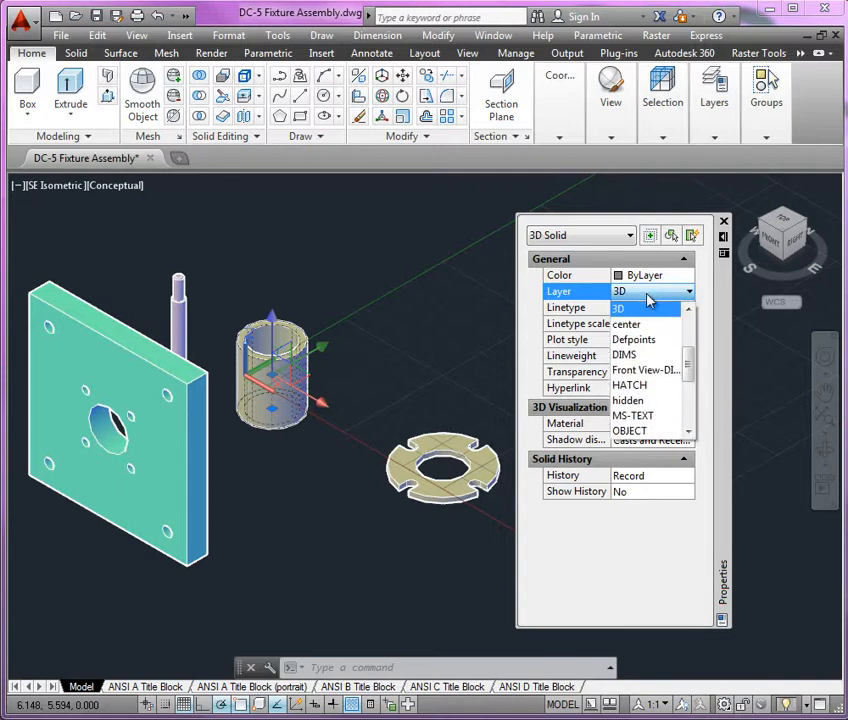
scroll(649, 300, up, 3)
click(646, 386)
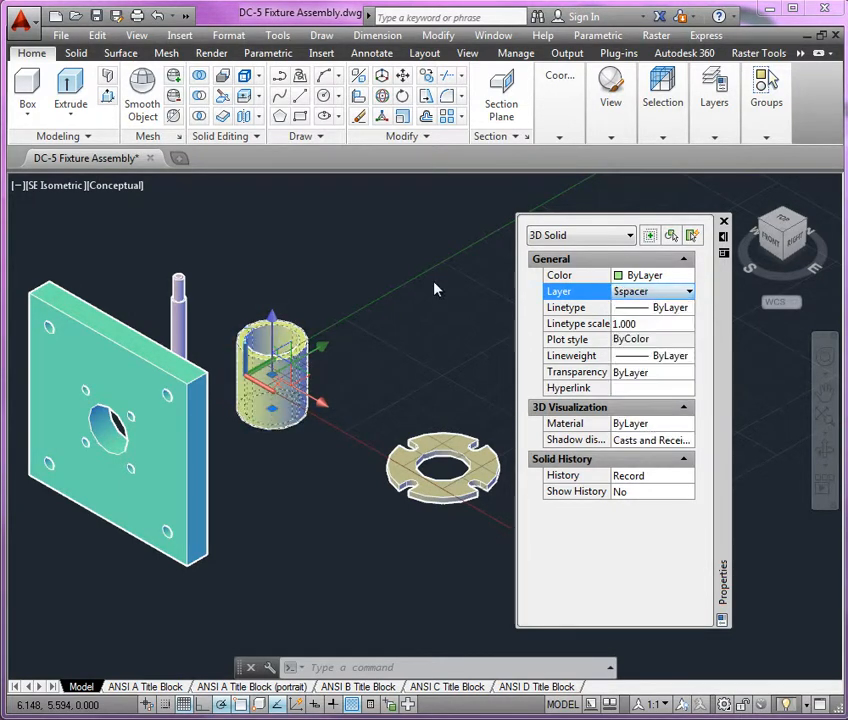
key(Escape)
Step: Reassign the notched disk solid to the $spacer layer and clear the selection
click(463, 445)
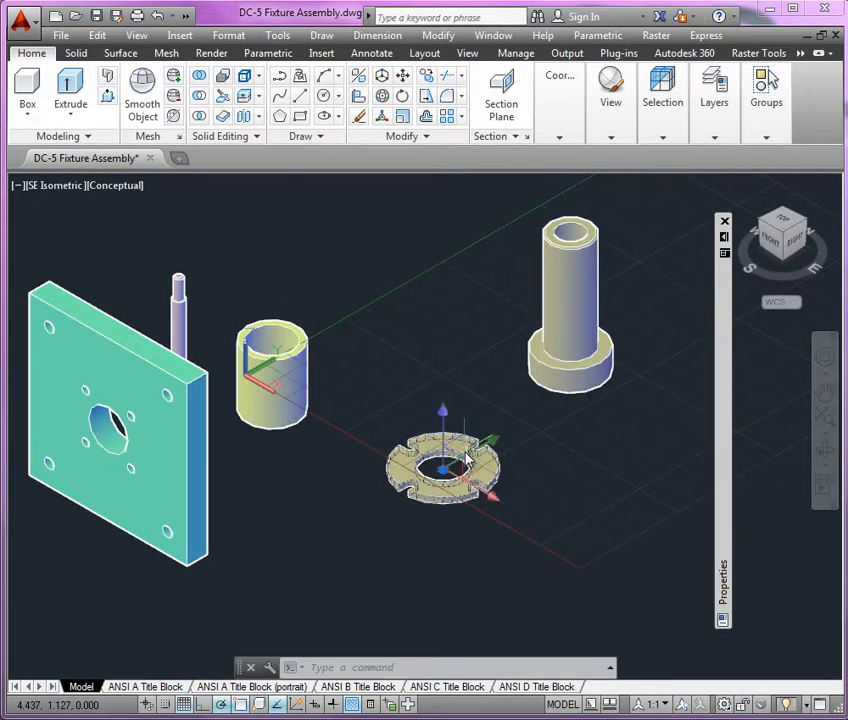
mouse_move(728, 432)
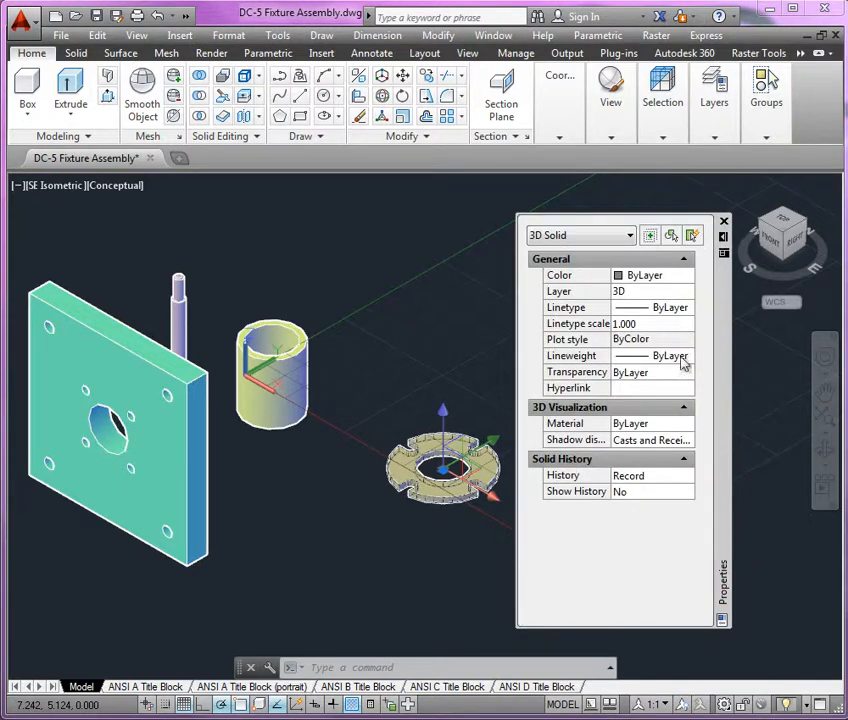
click(647, 293)
click(646, 294)
scroll(646, 330, up, 3)
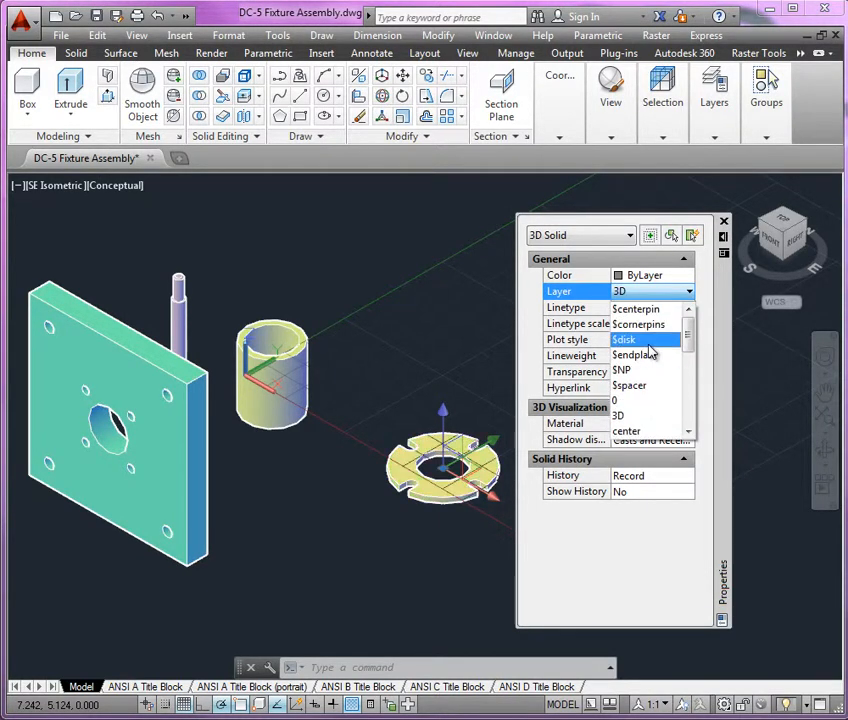
click(648, 386)
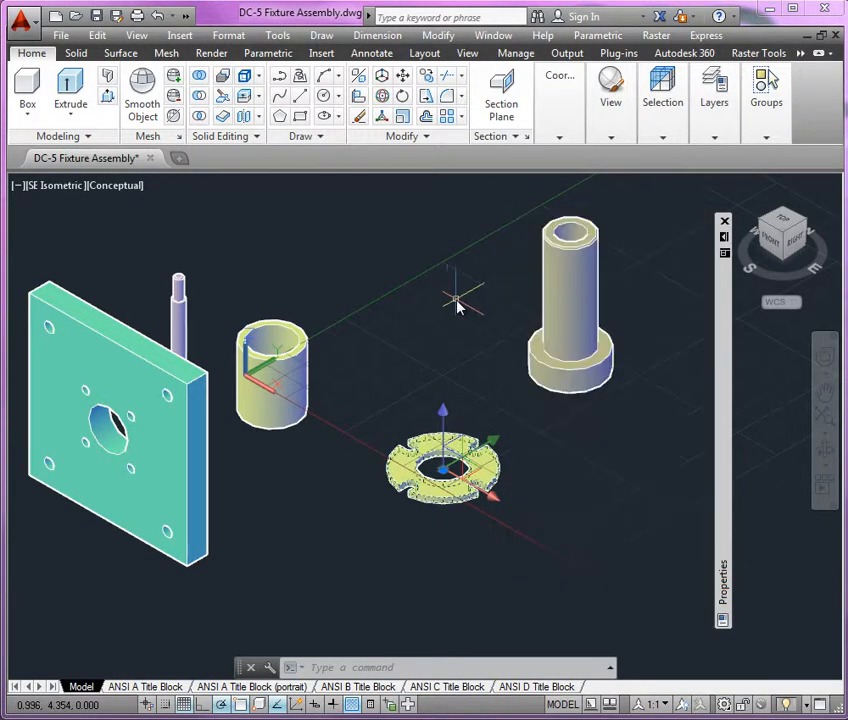
key(Escape)
Step: Reassign the flanged center pin solid to the $centerpin layer, move the properties palette aside and clear the selection
click(548, 288)
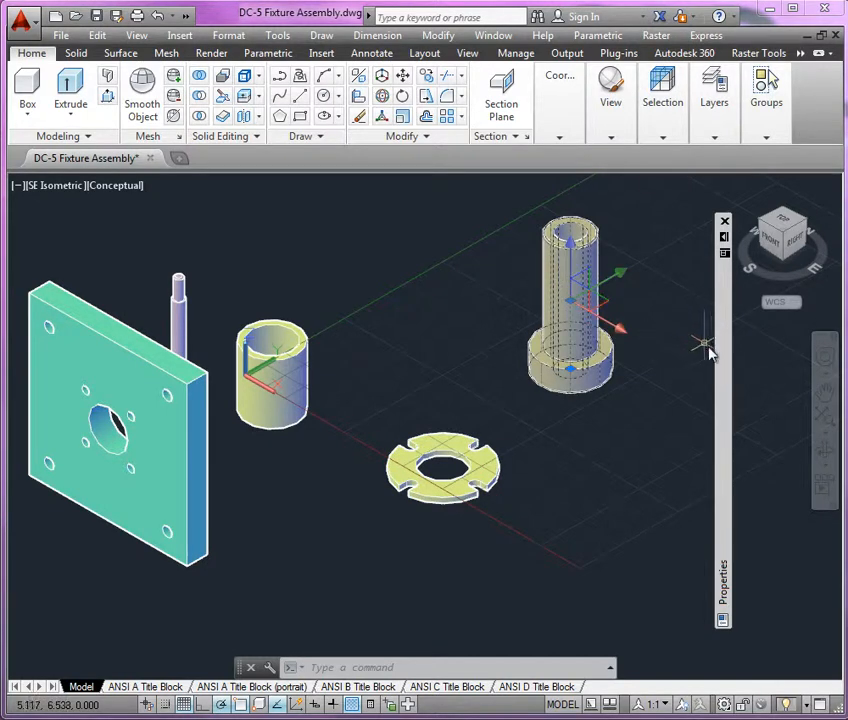
mouse_move(722, 355)
click(657, 291)
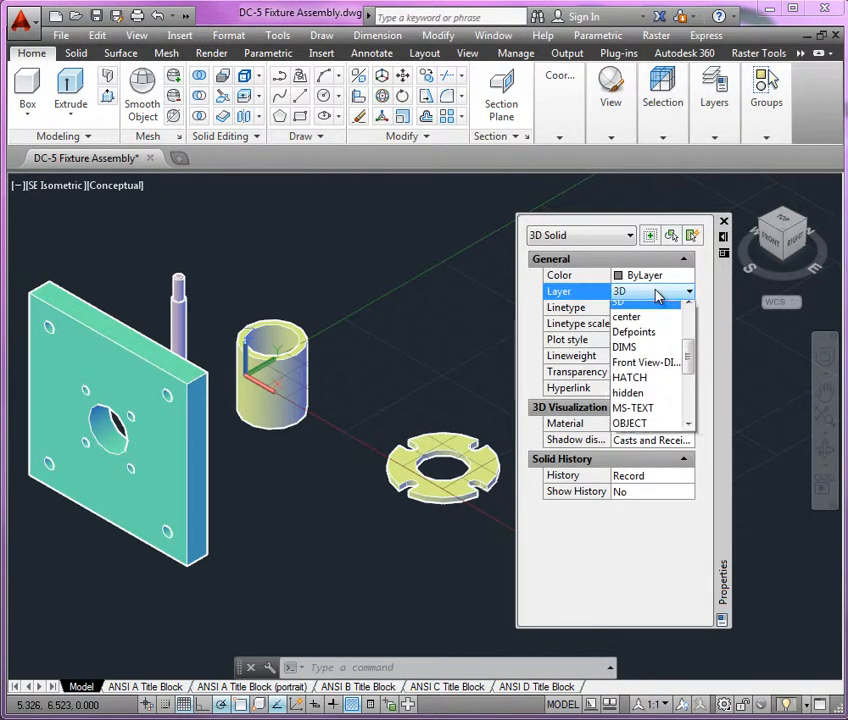
scroll(659, 318, up, 3)
scroll(659, 318, up, 1)
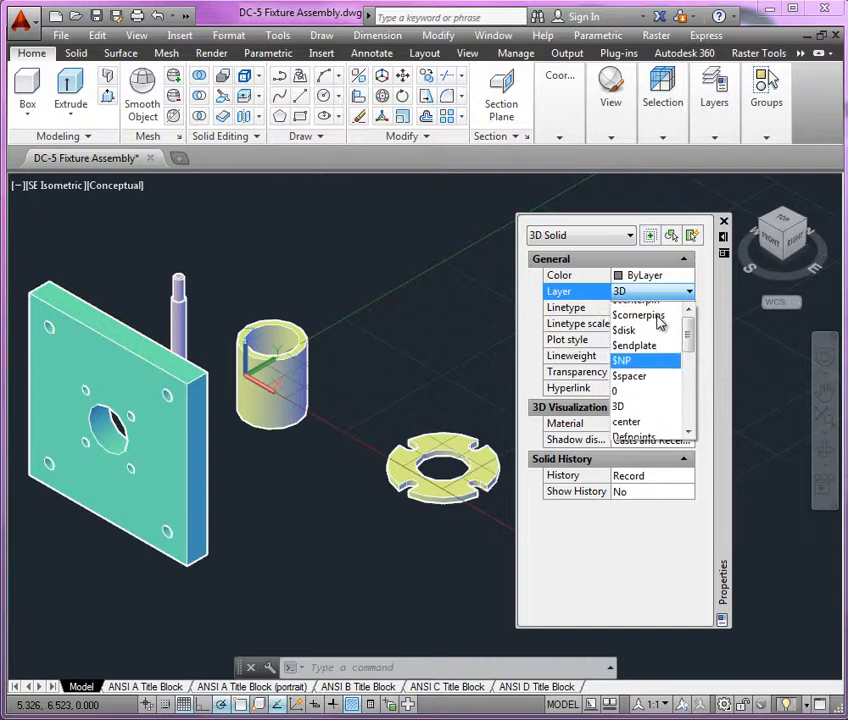
click(654, 310)
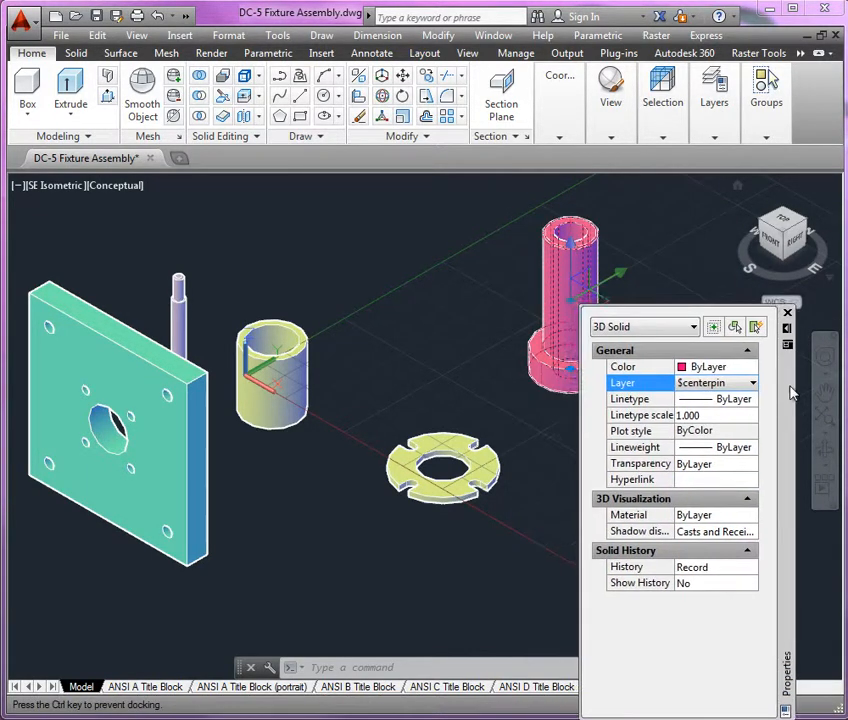
click(688, 227)
click(662, 208)
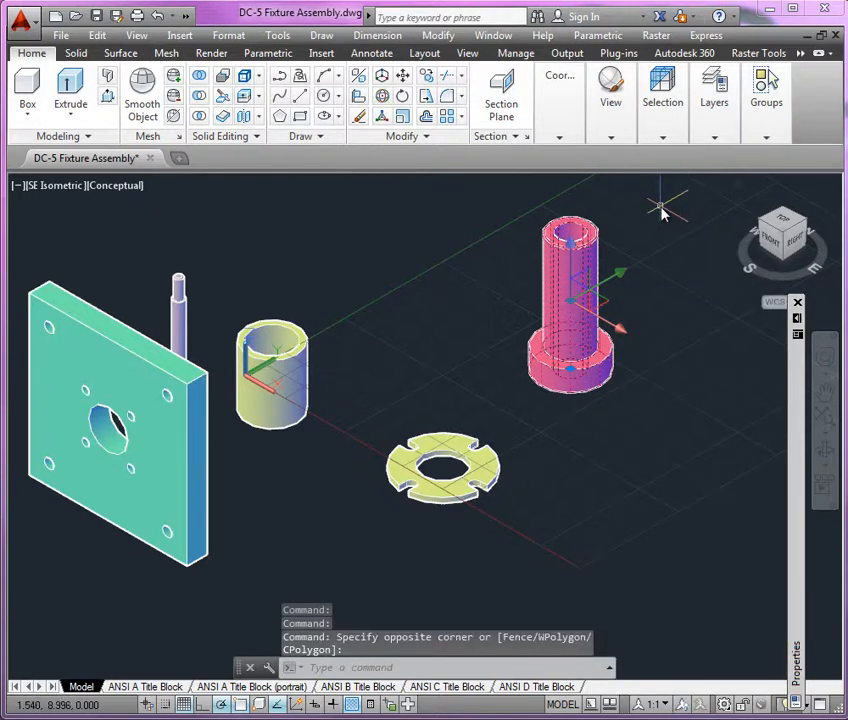
key(Escape)
Step: Set the FACETRES variable to 10 to smooth the curved edges of the solids
middle_drag(403, 331, 446, 343)
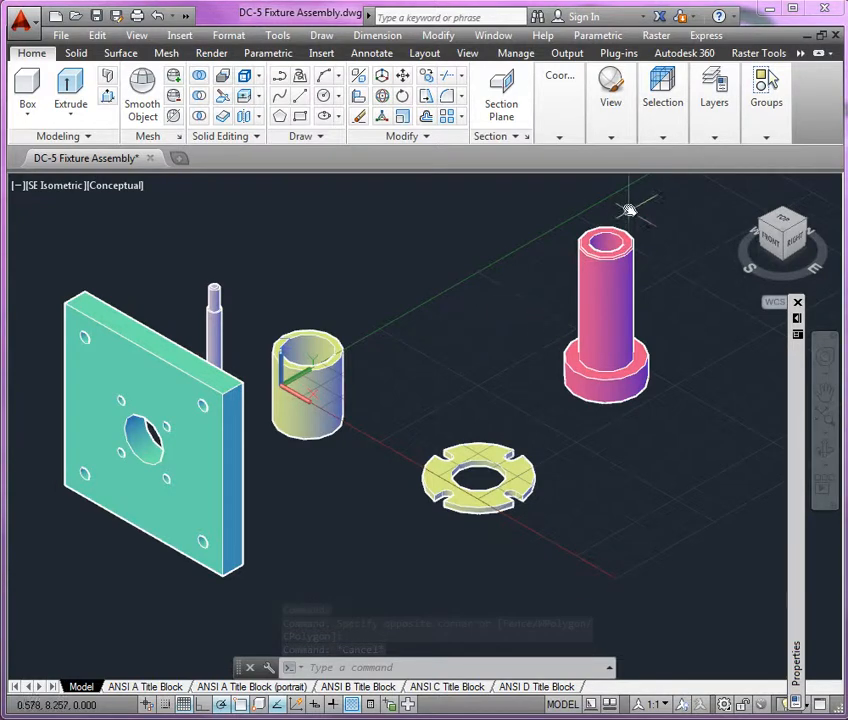
scroll(611, 238, up, 5)
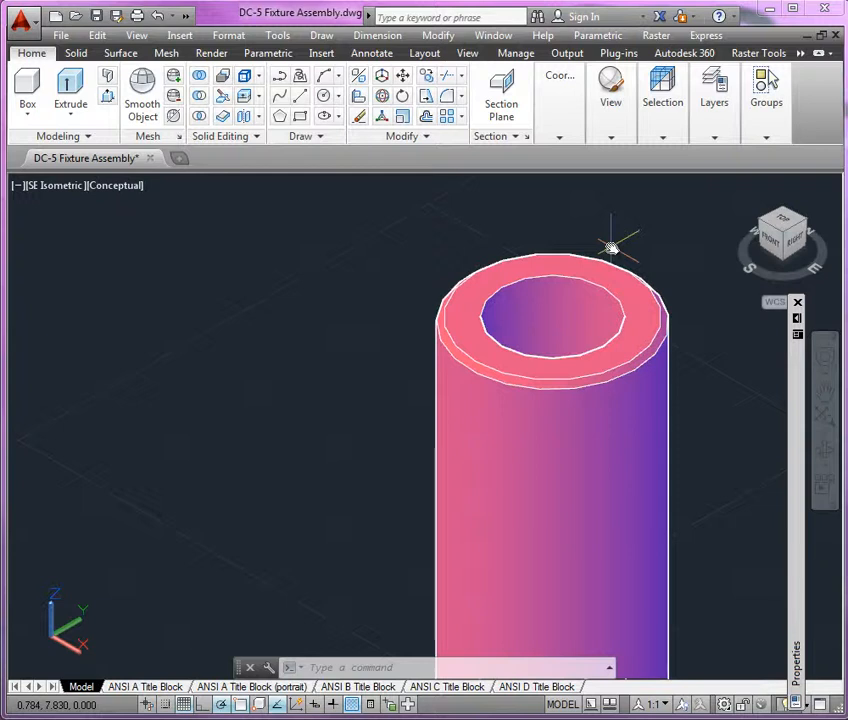
text(fa)
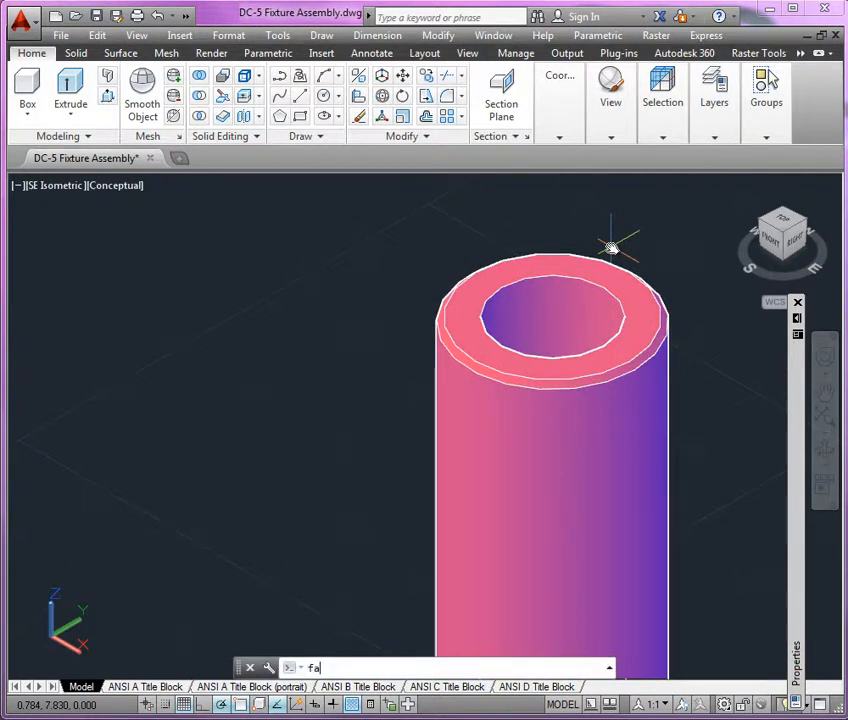
text(cetres)
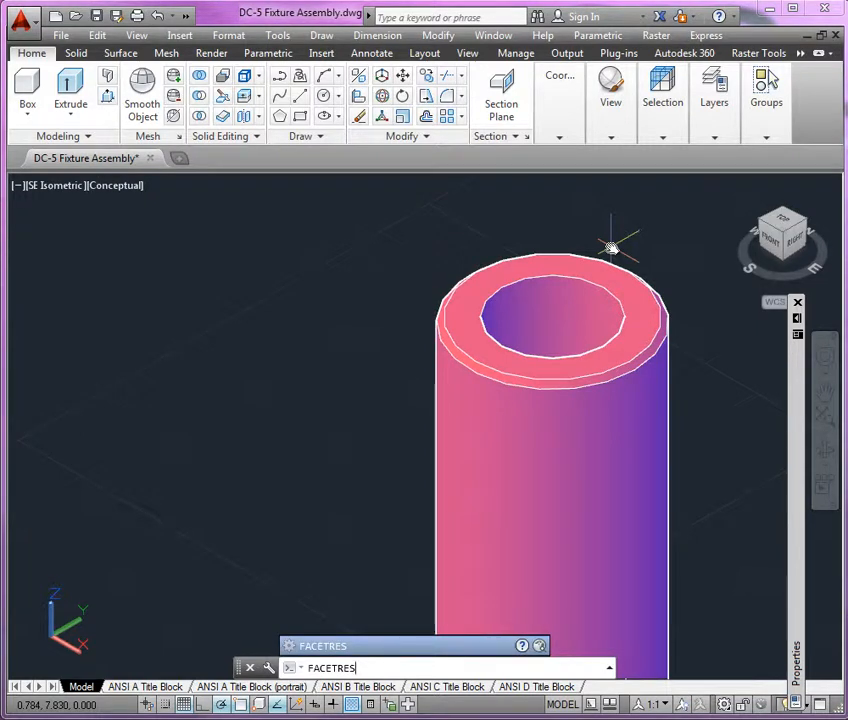
key(Return)
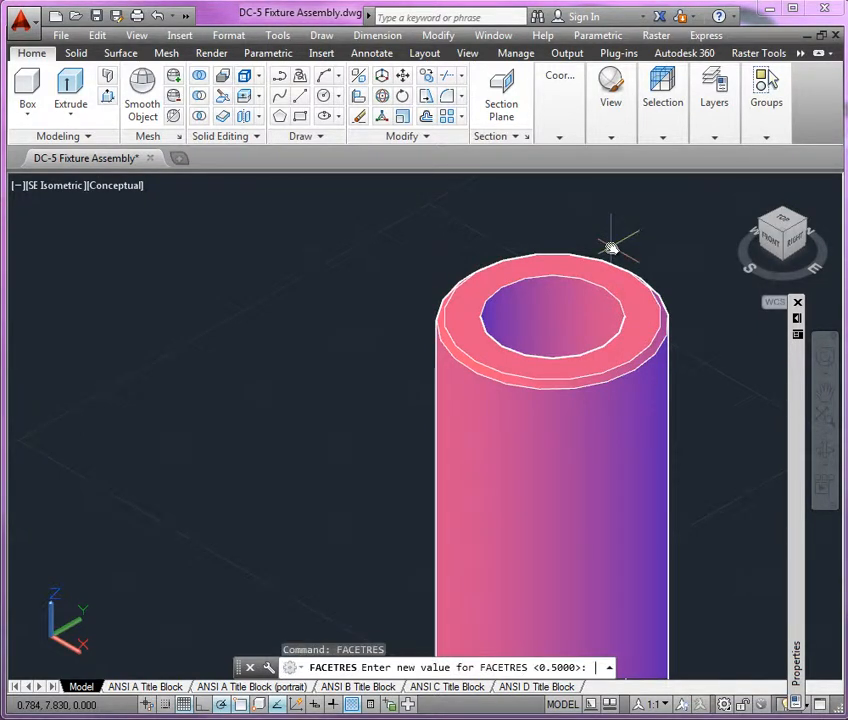
text(10)
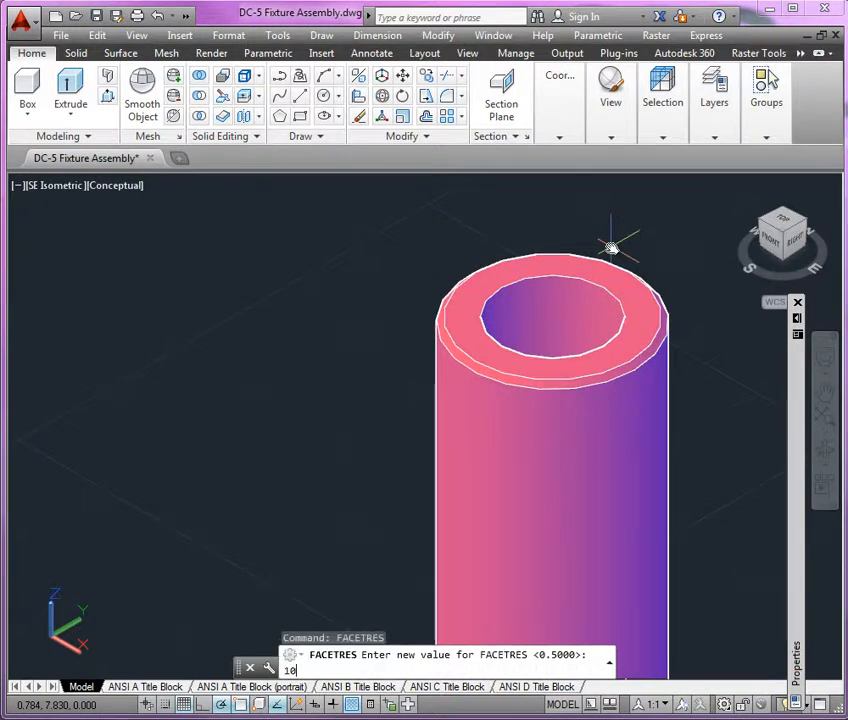
key(Return)
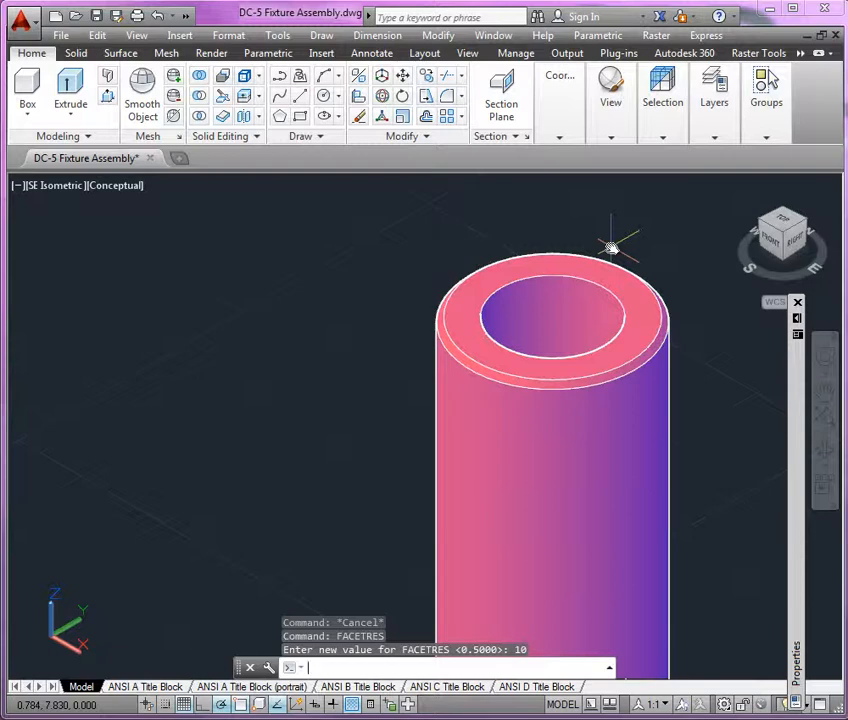
Step: Zoom to the drawing extents, and switch to the browser page with the exploded fixture assembly reference drawing
text(z)
key(Return)
text(a)
key(Return)
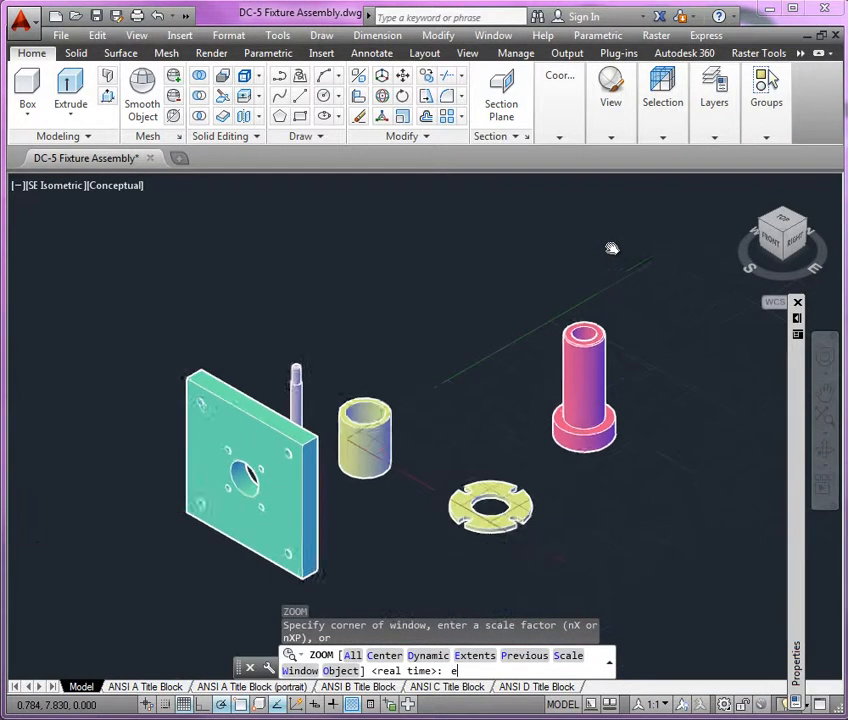
text(e)
key(Return)
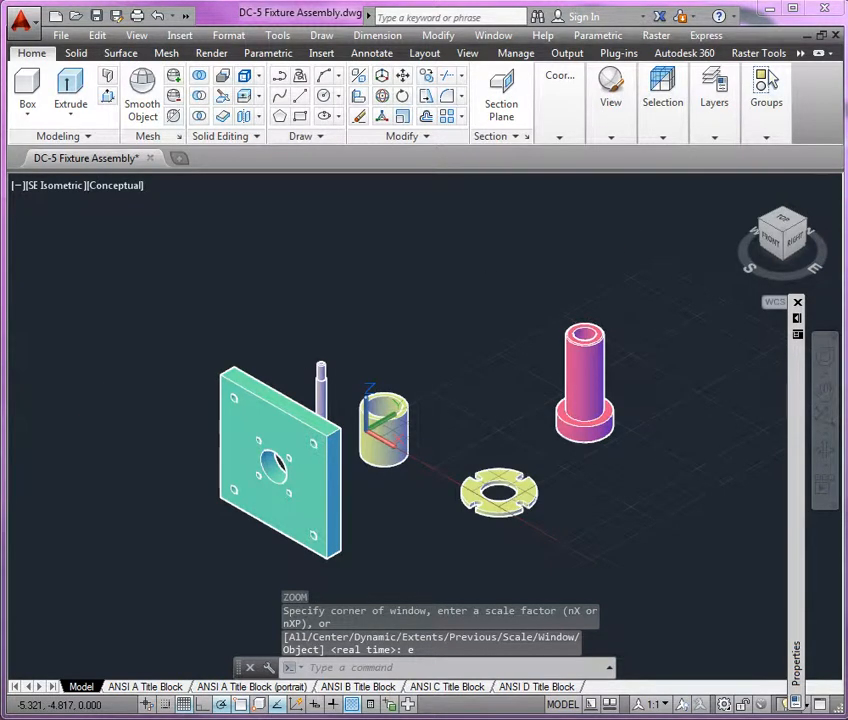
key(alt+Tab)
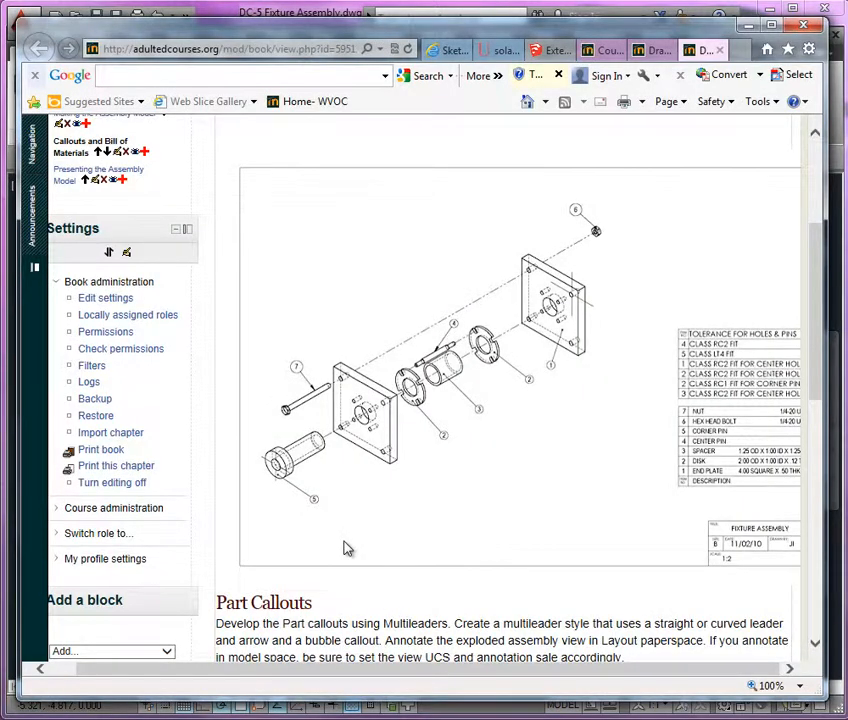